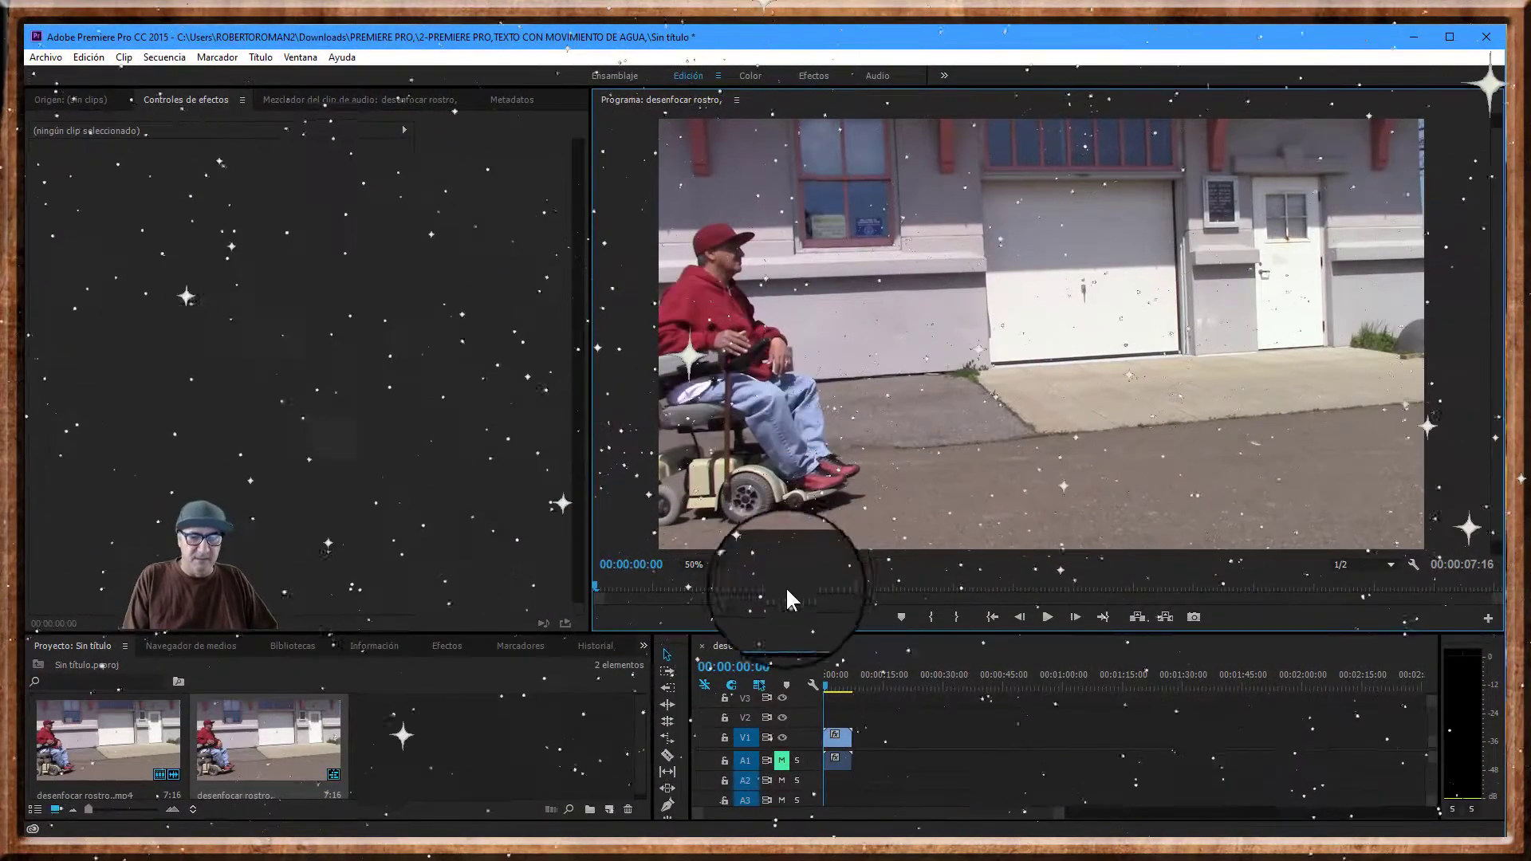
- Mute the wheelchair clip's A1 audio track and add the Efectos panel via Ventana > Efectos
left_click(840, 734)
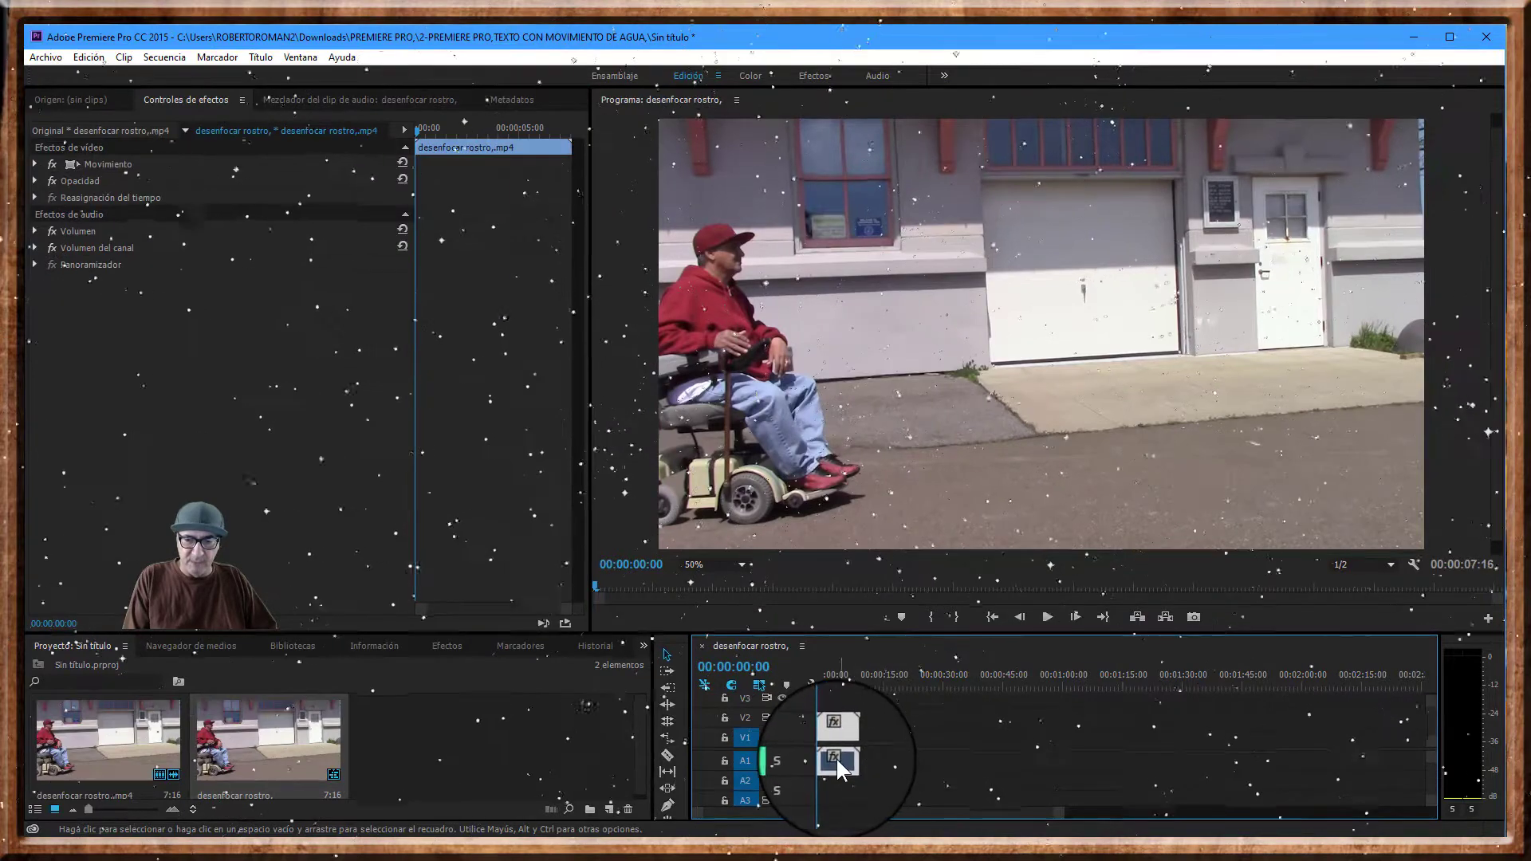
left_click(788, 759)
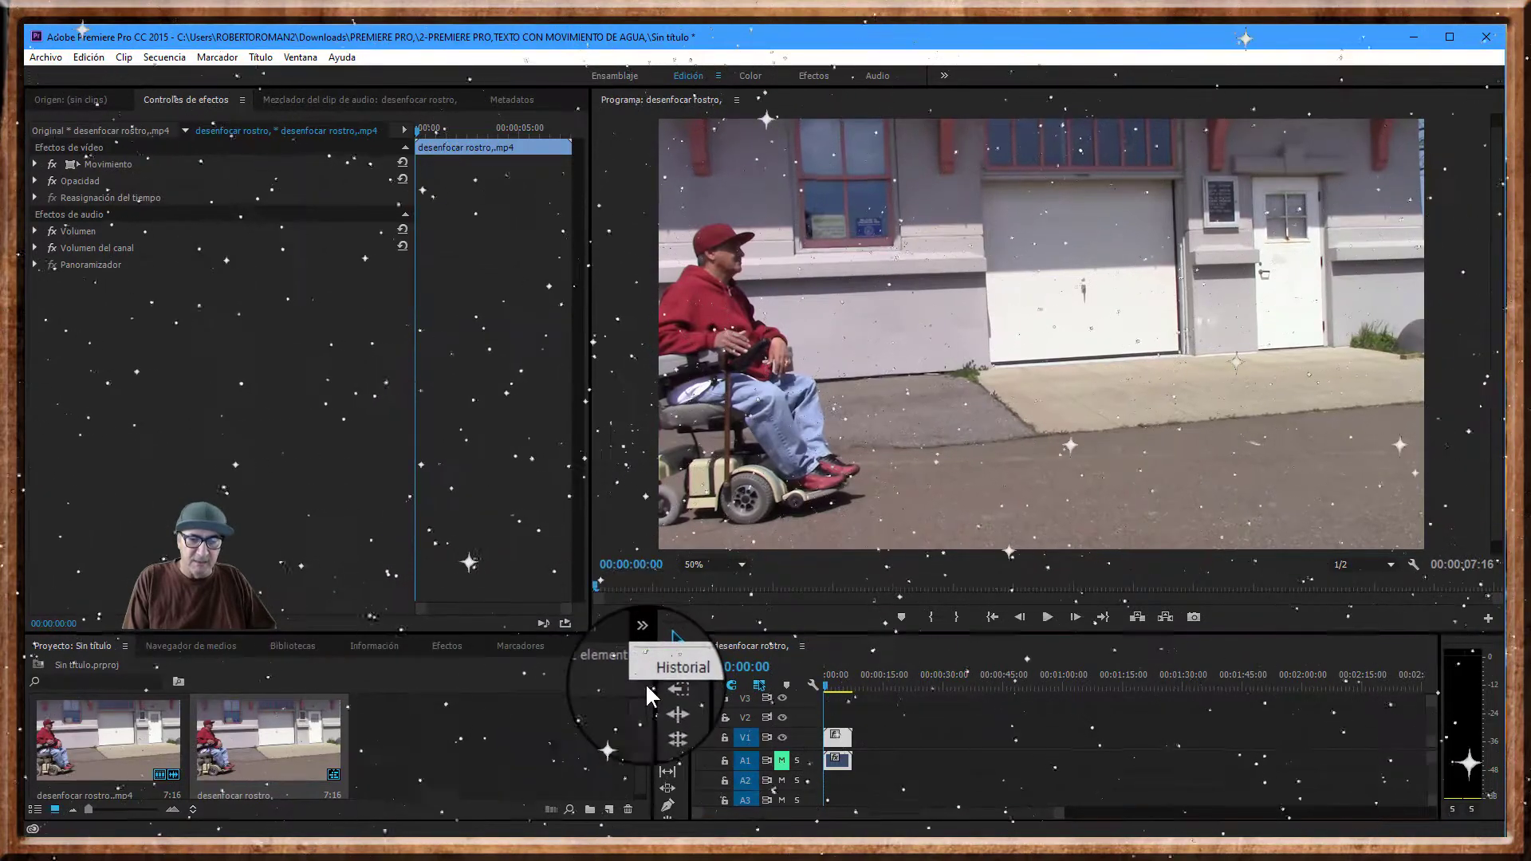
left_click(303, 59)
left_click(315, 345)
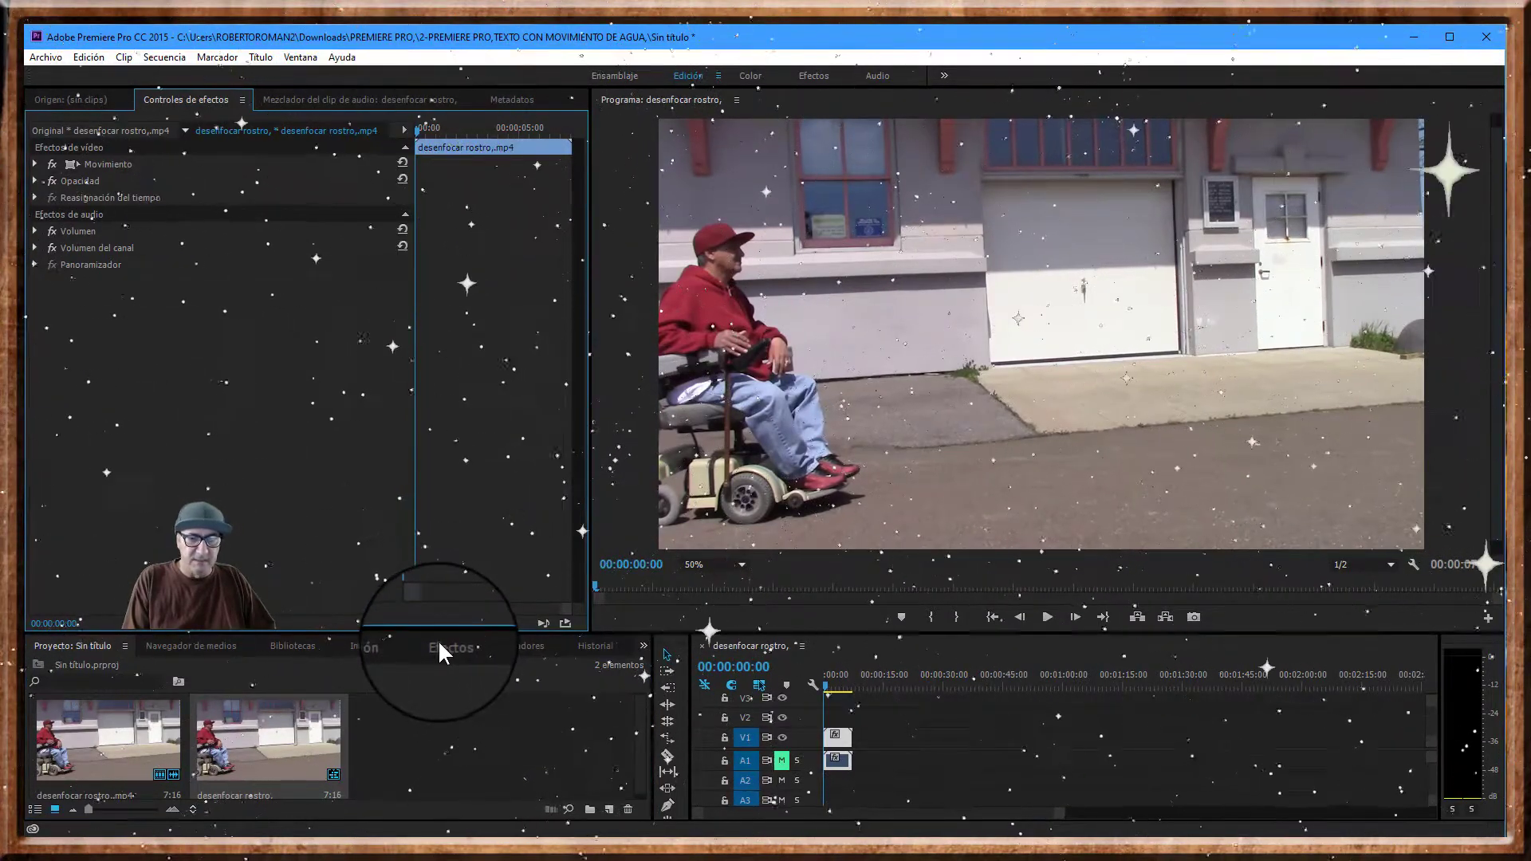
- Drag Desenfoque gaussiano from Efectos de vídeo > Desenfocar y enfocar onto the wheelchair clip
left_click(443, 646)
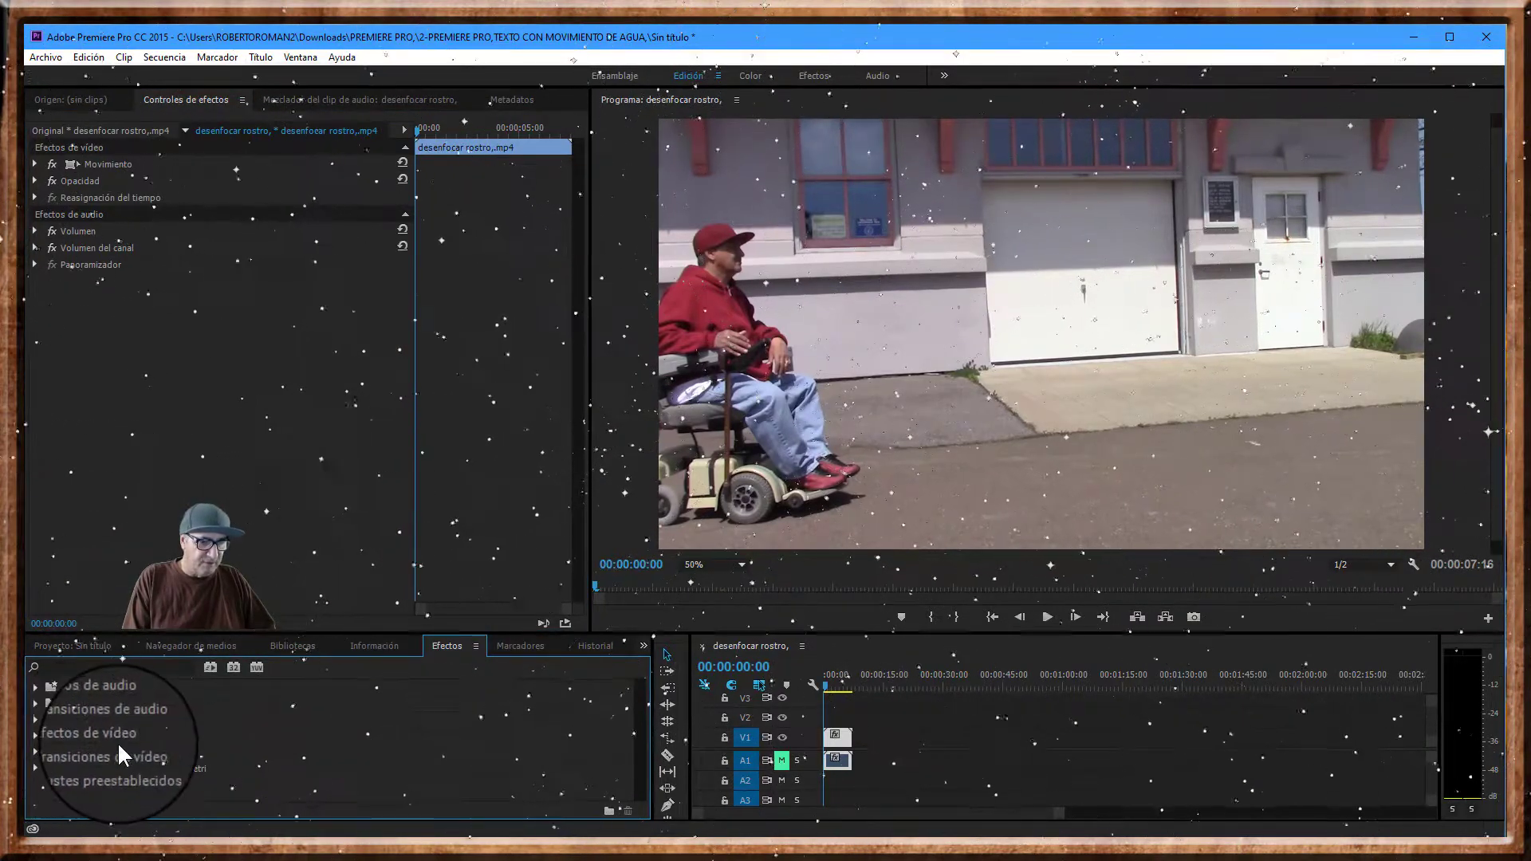
left_click(36, 735)
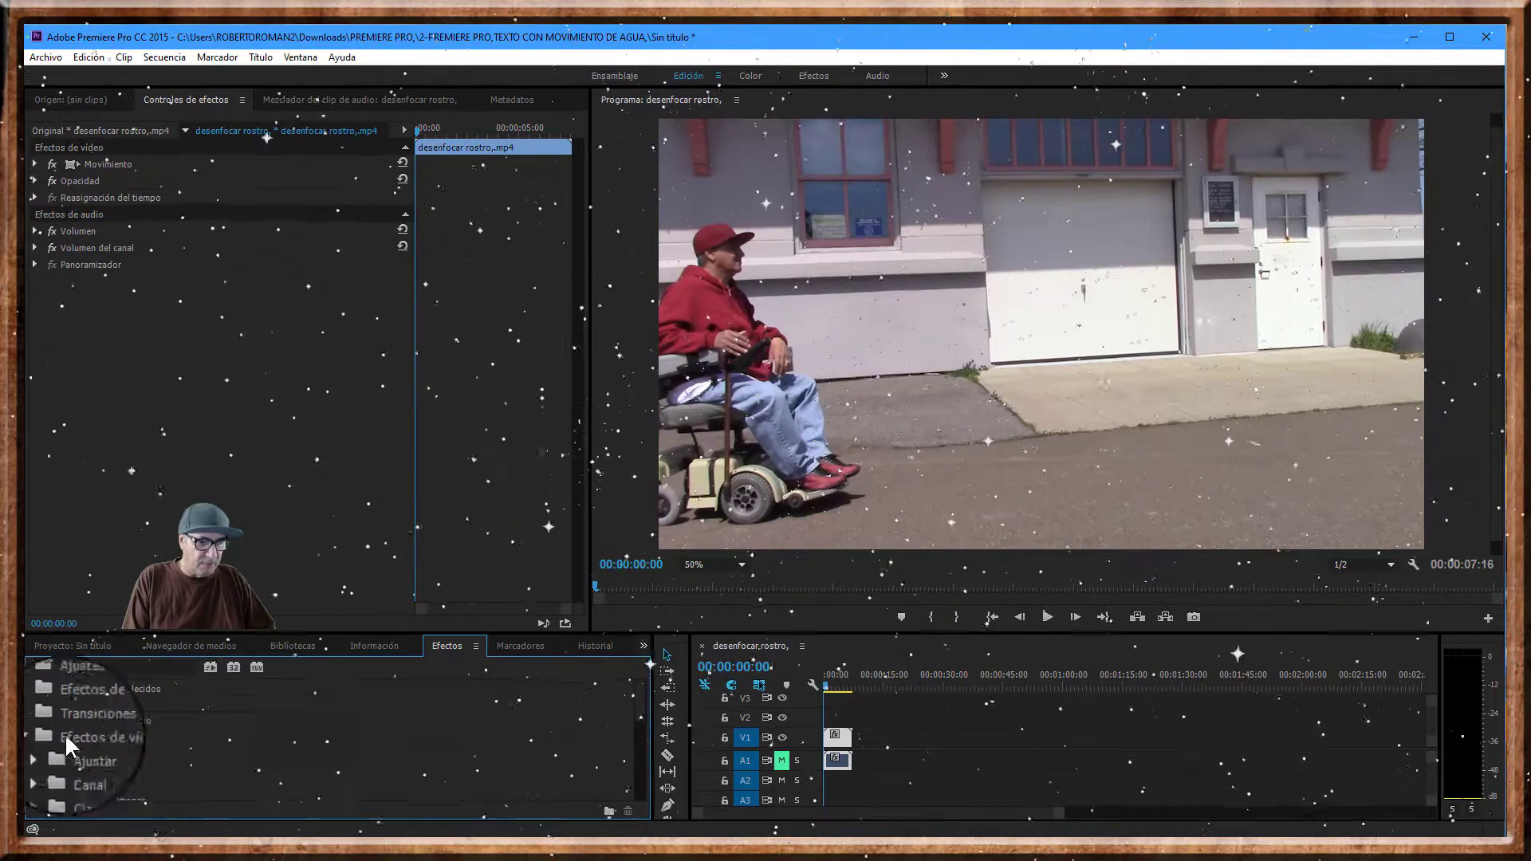
scroll(211, 732, "down", 2)
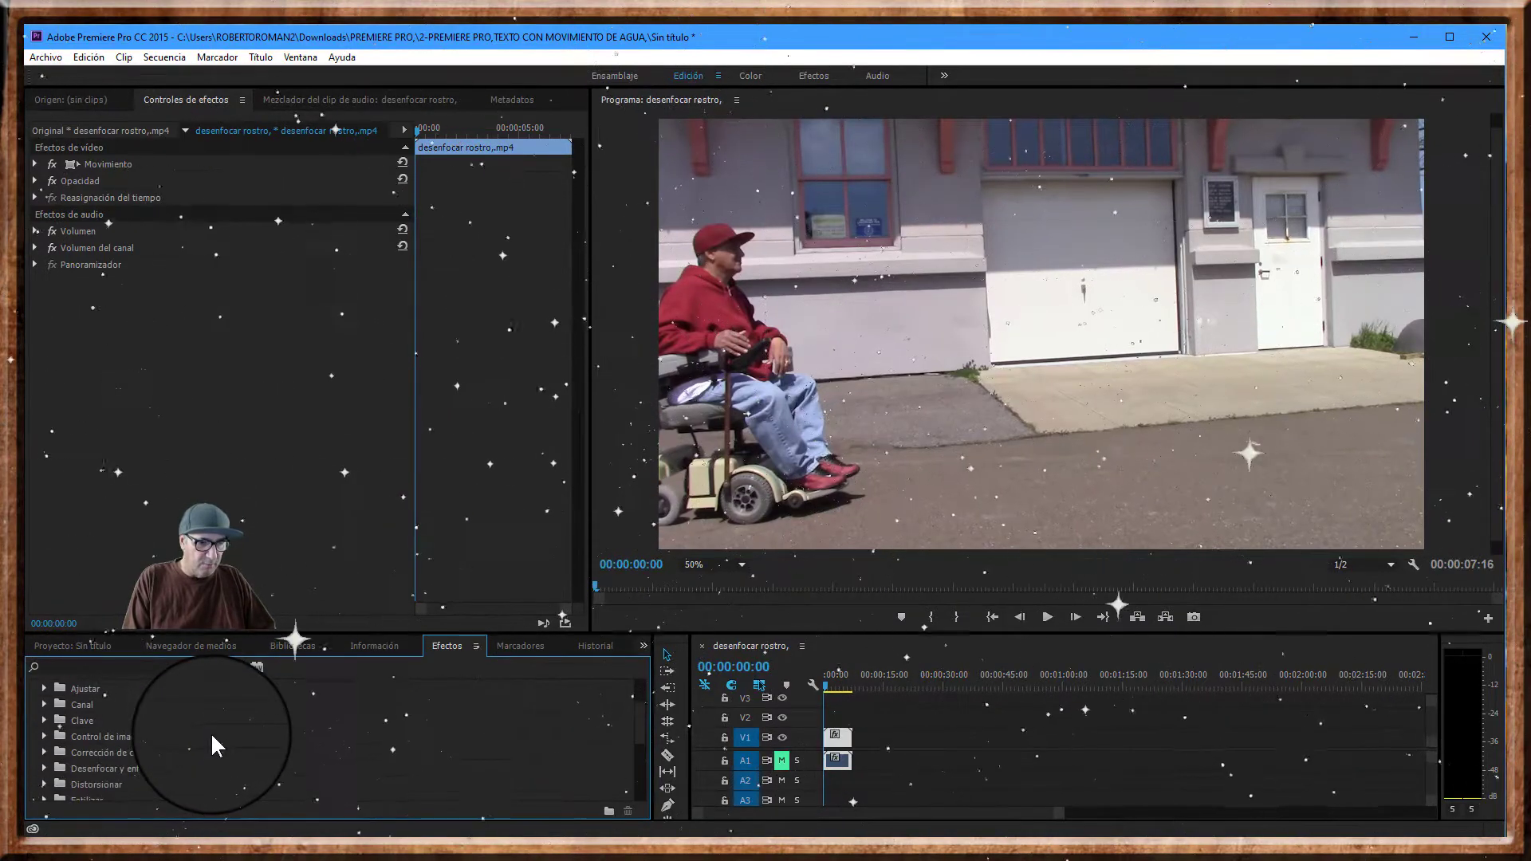
scroll(123, 768, "down", 1)
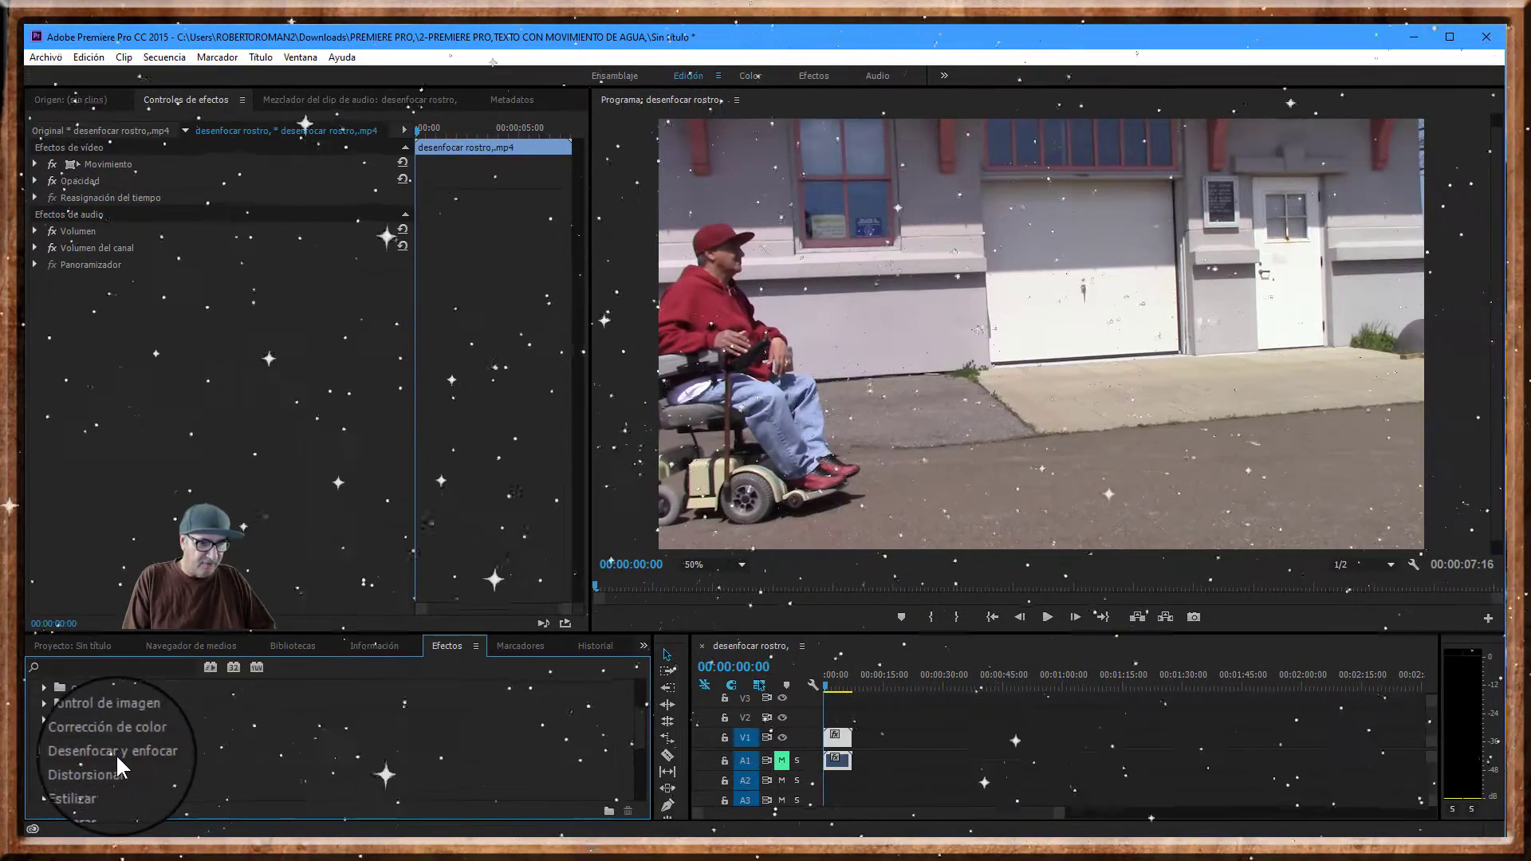
left_click(42, 748)
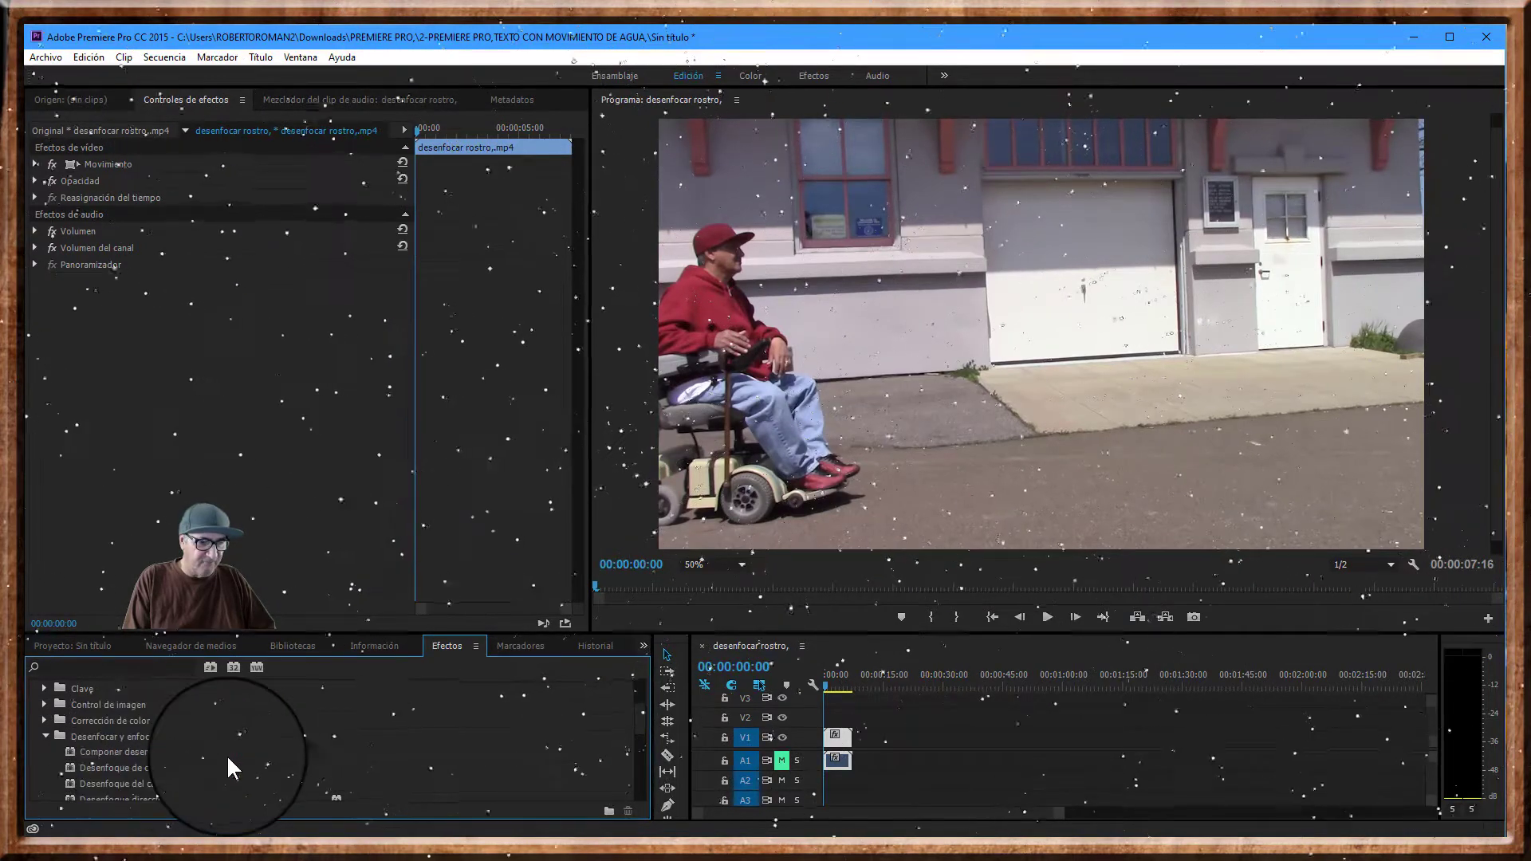
scroll(227, 750, "down", 1)
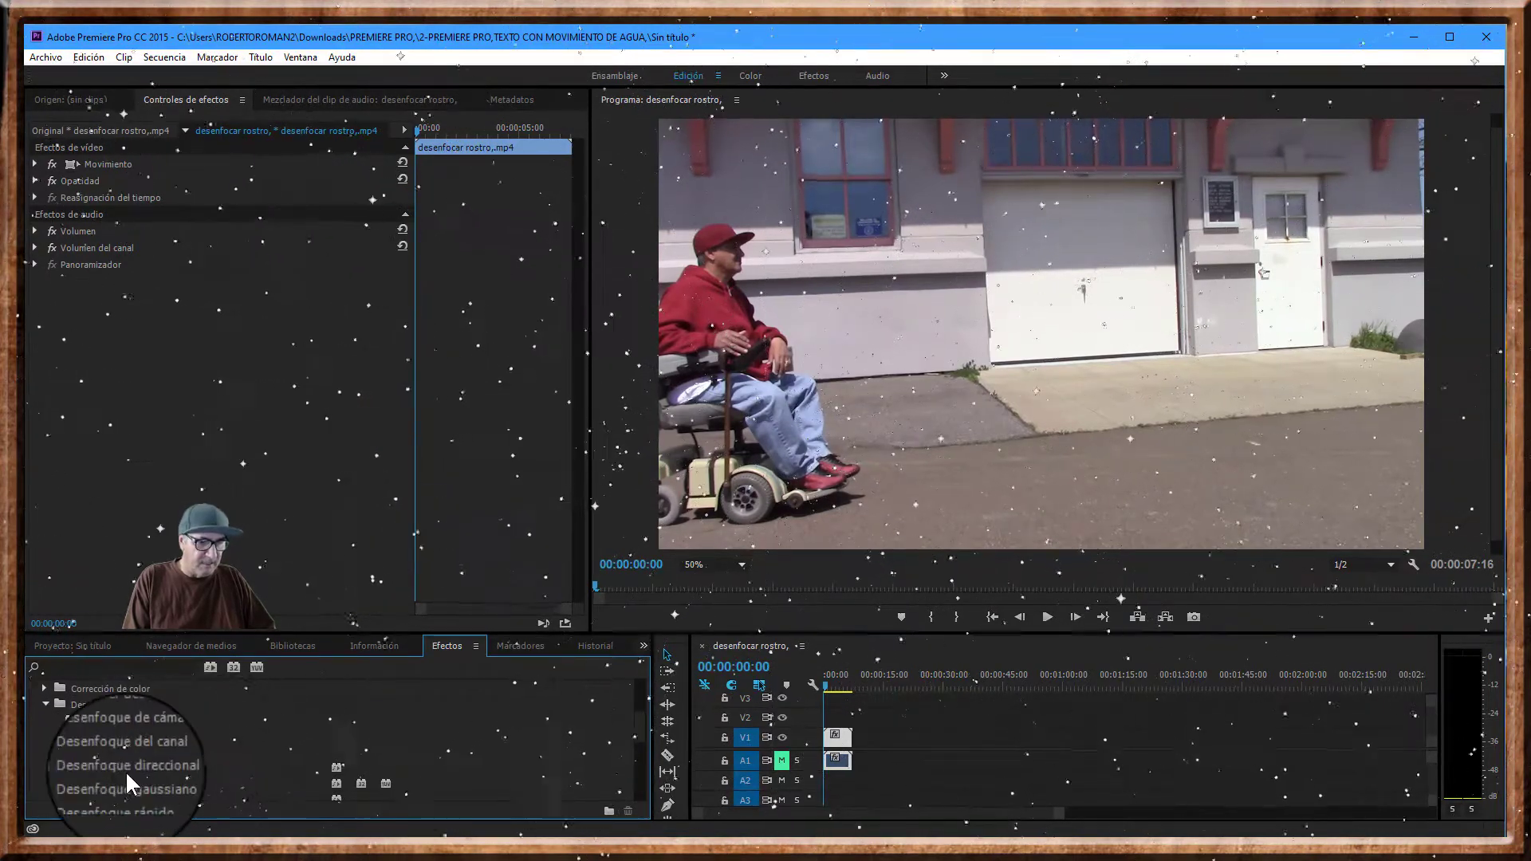
scroll(213, 739, "down", 1)
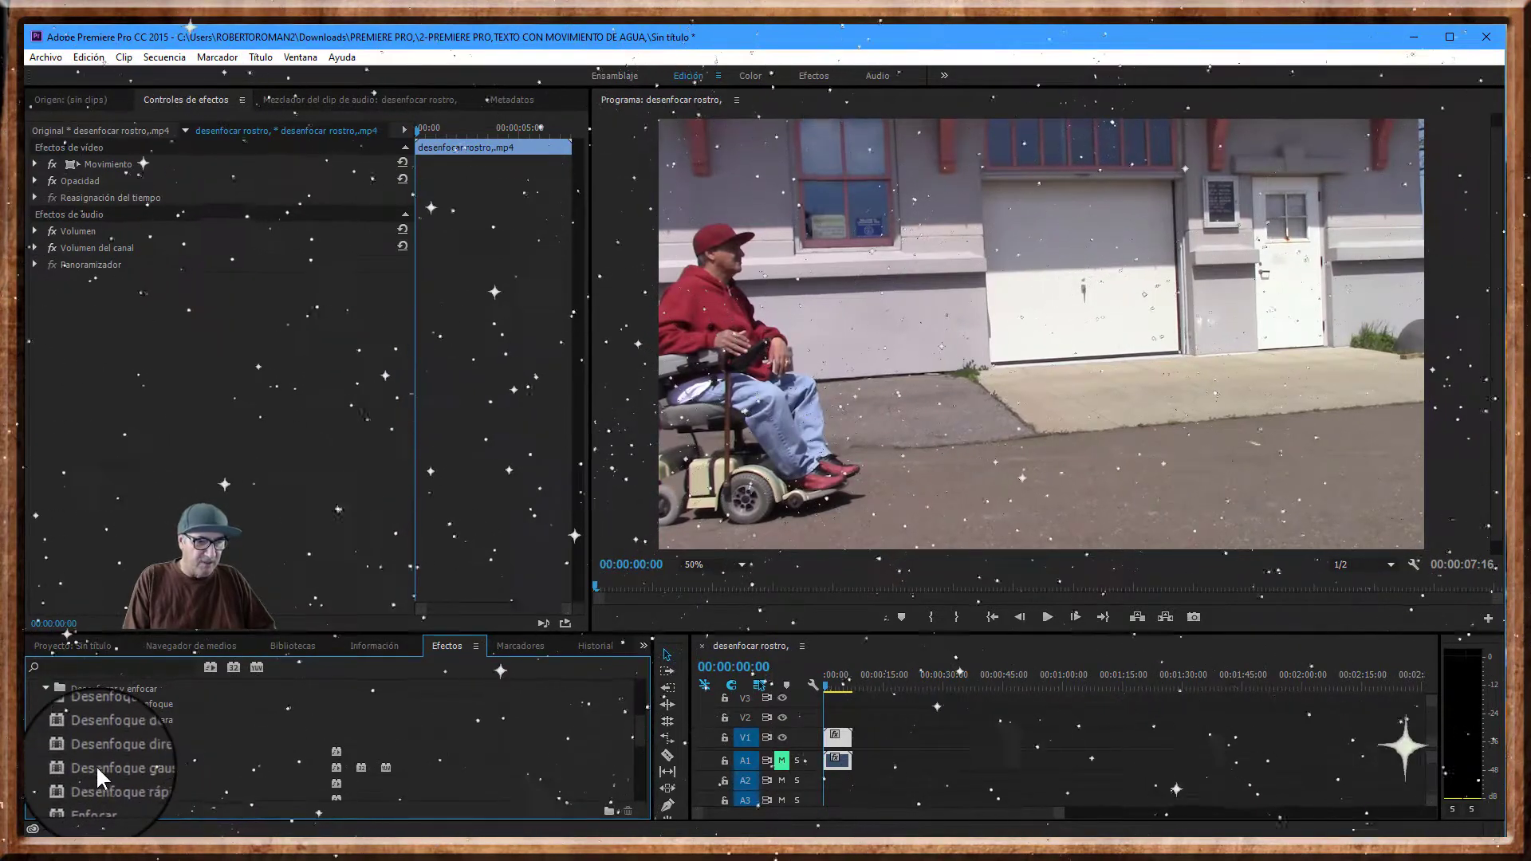
left_click_drag(98, 767, 838, 736)
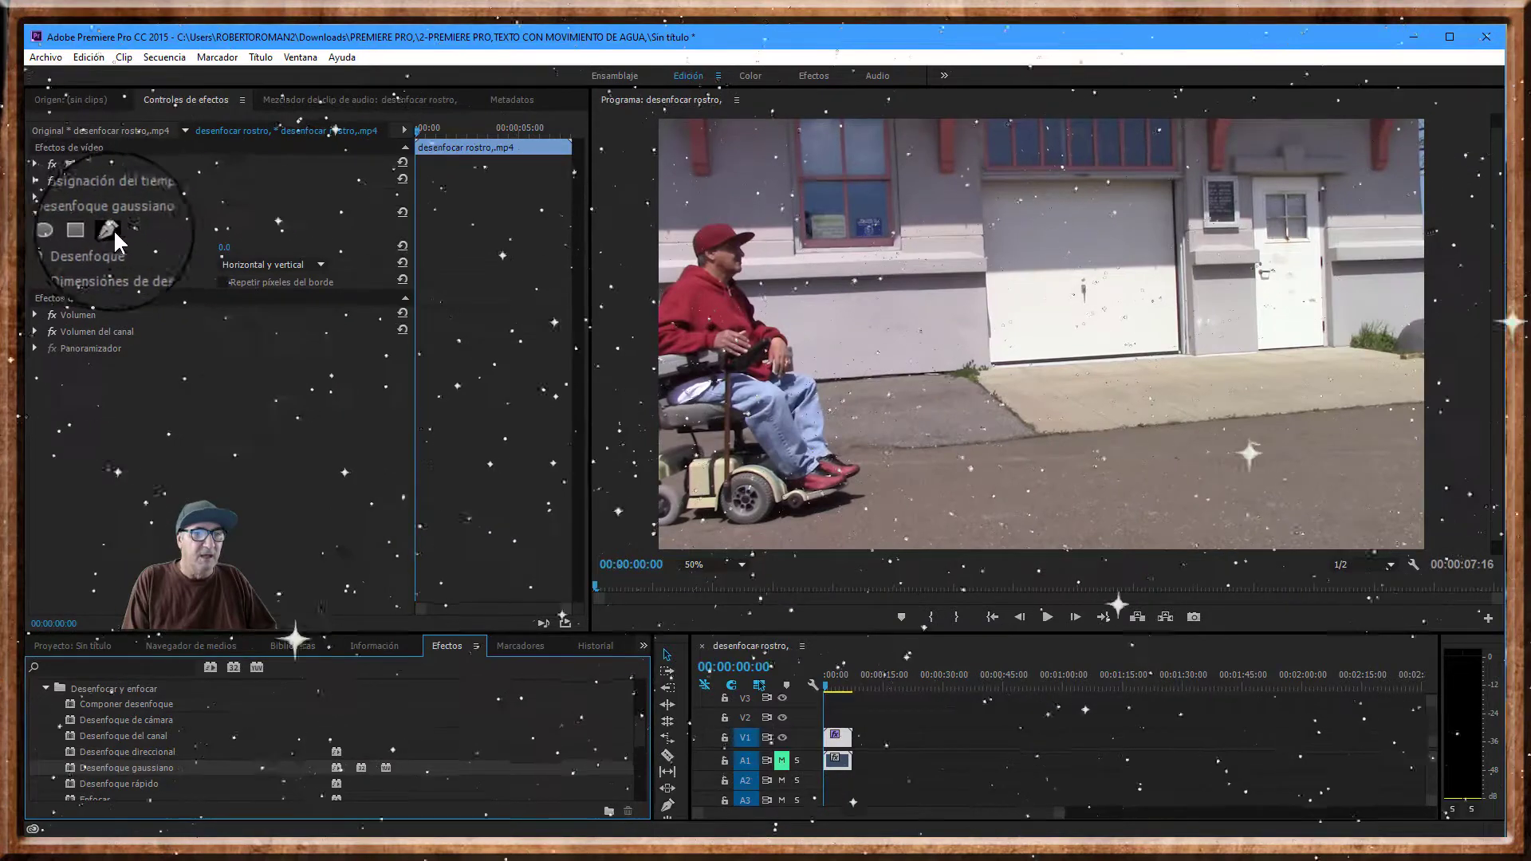
- Add an ellipse mask to Desenfoque gaussiano, move it onto the man's face and narrow it around his head
left_click(68, 233)
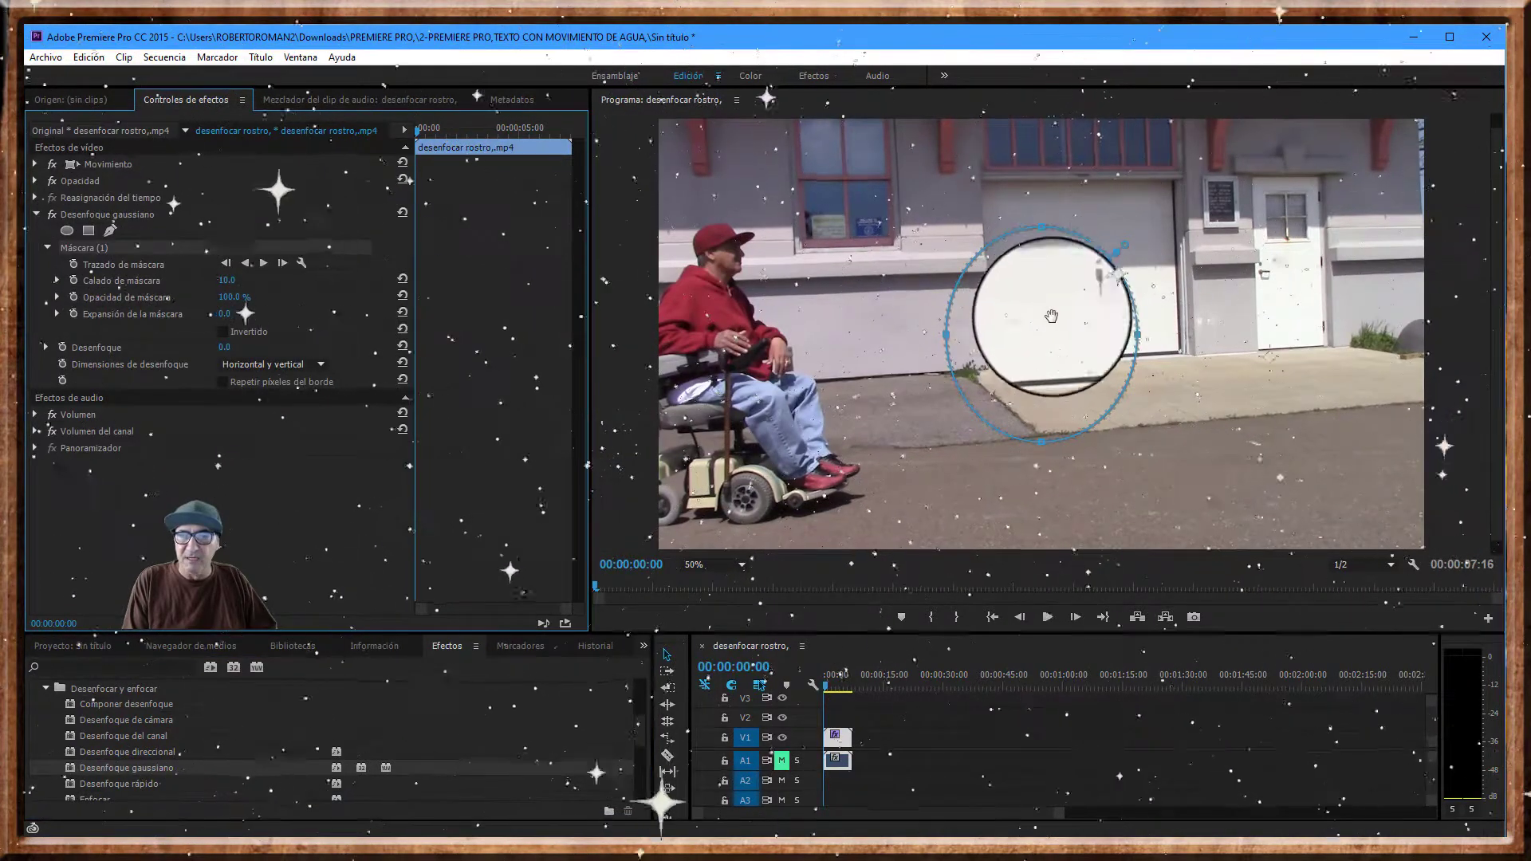
left_click_drag(1042, 331, 714, 258)
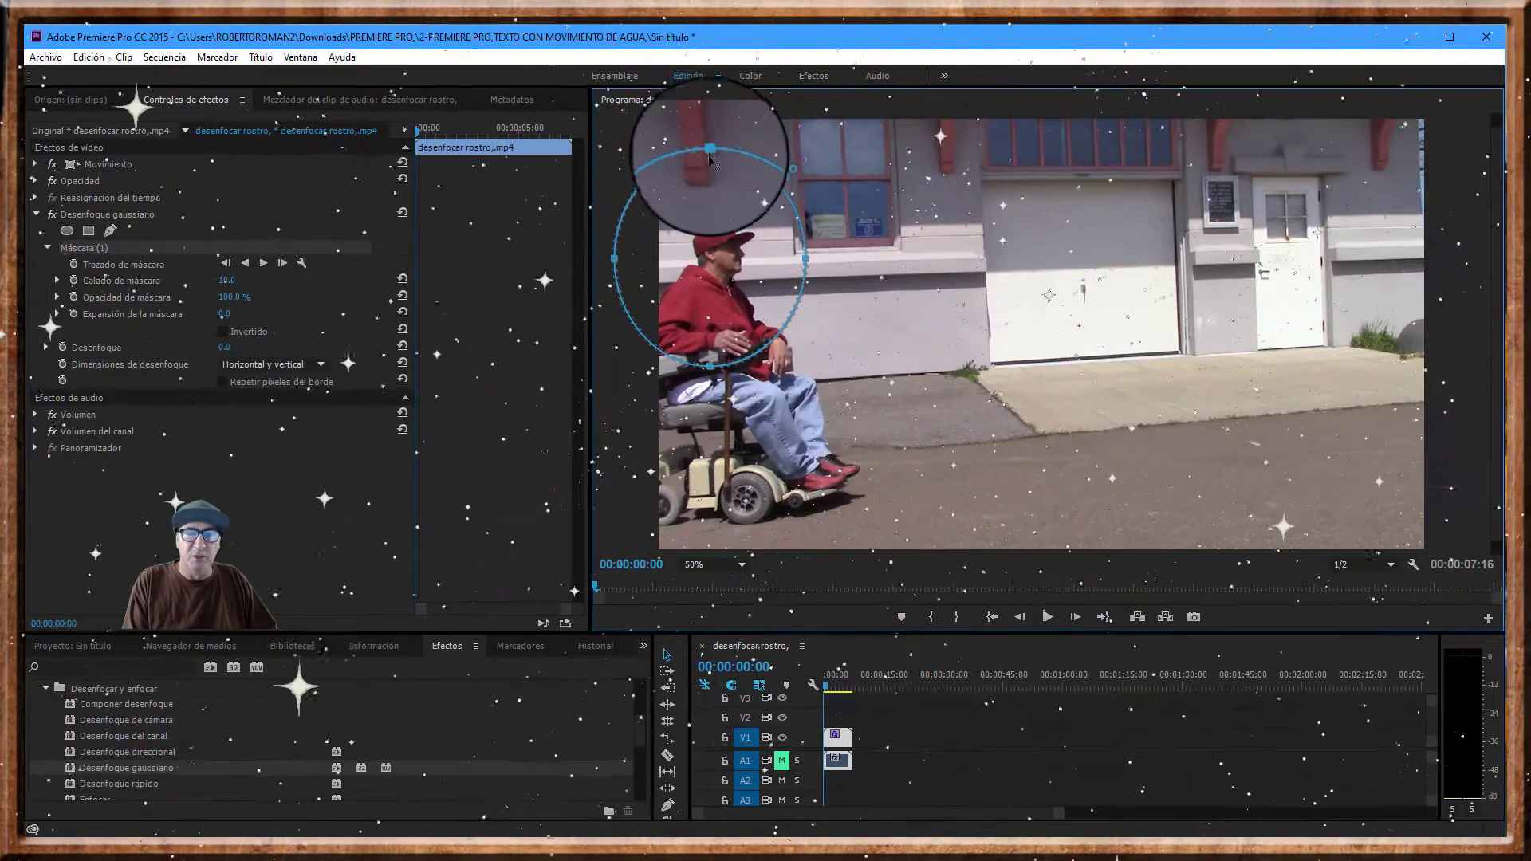
left_click_drag(709, 151, 707, 213)
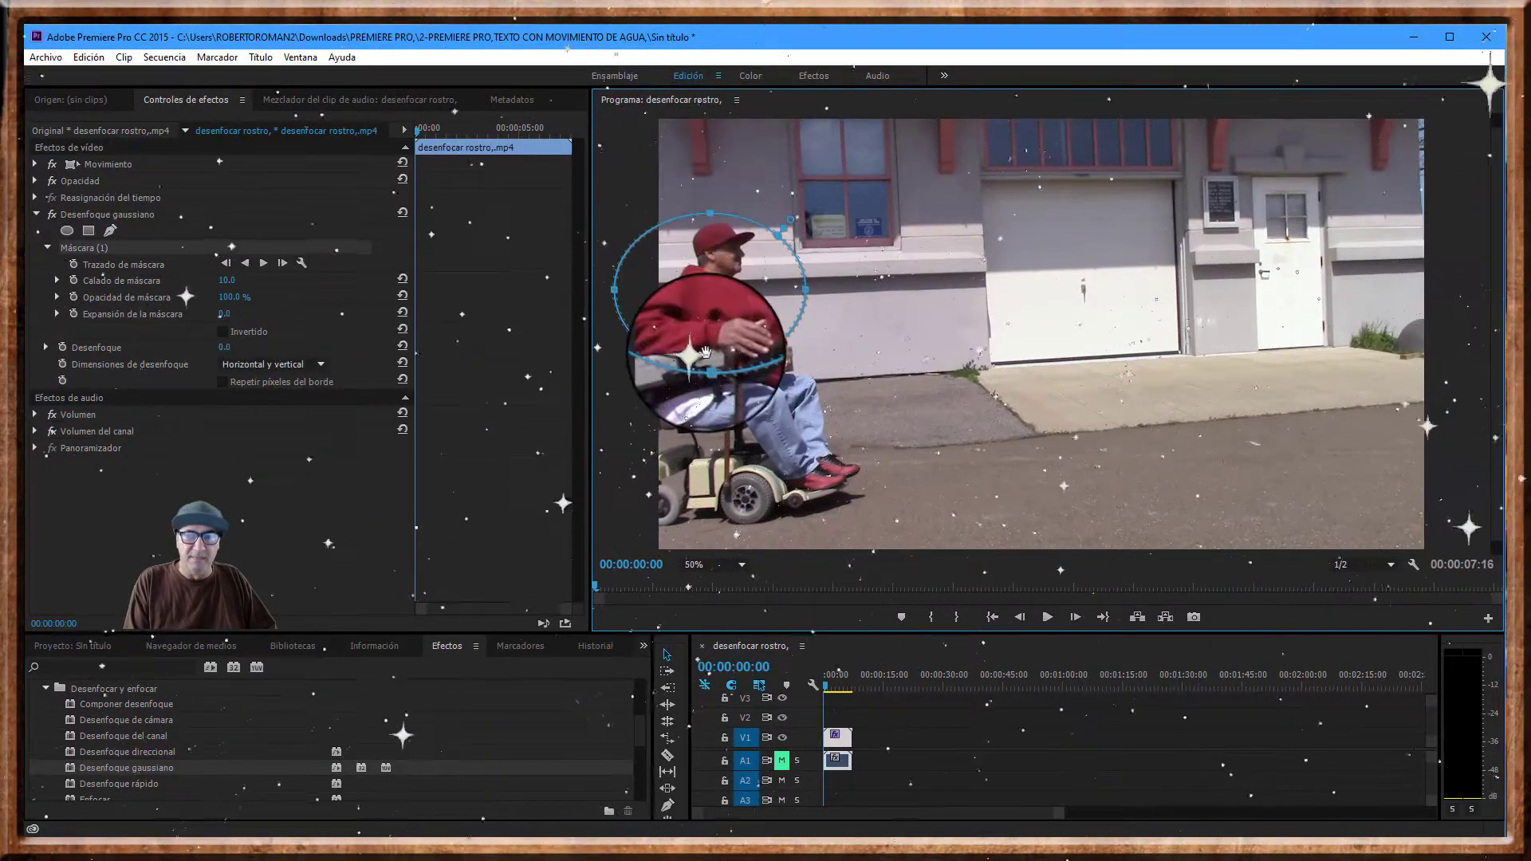
left_click_drag(708, 364, 724, 293)
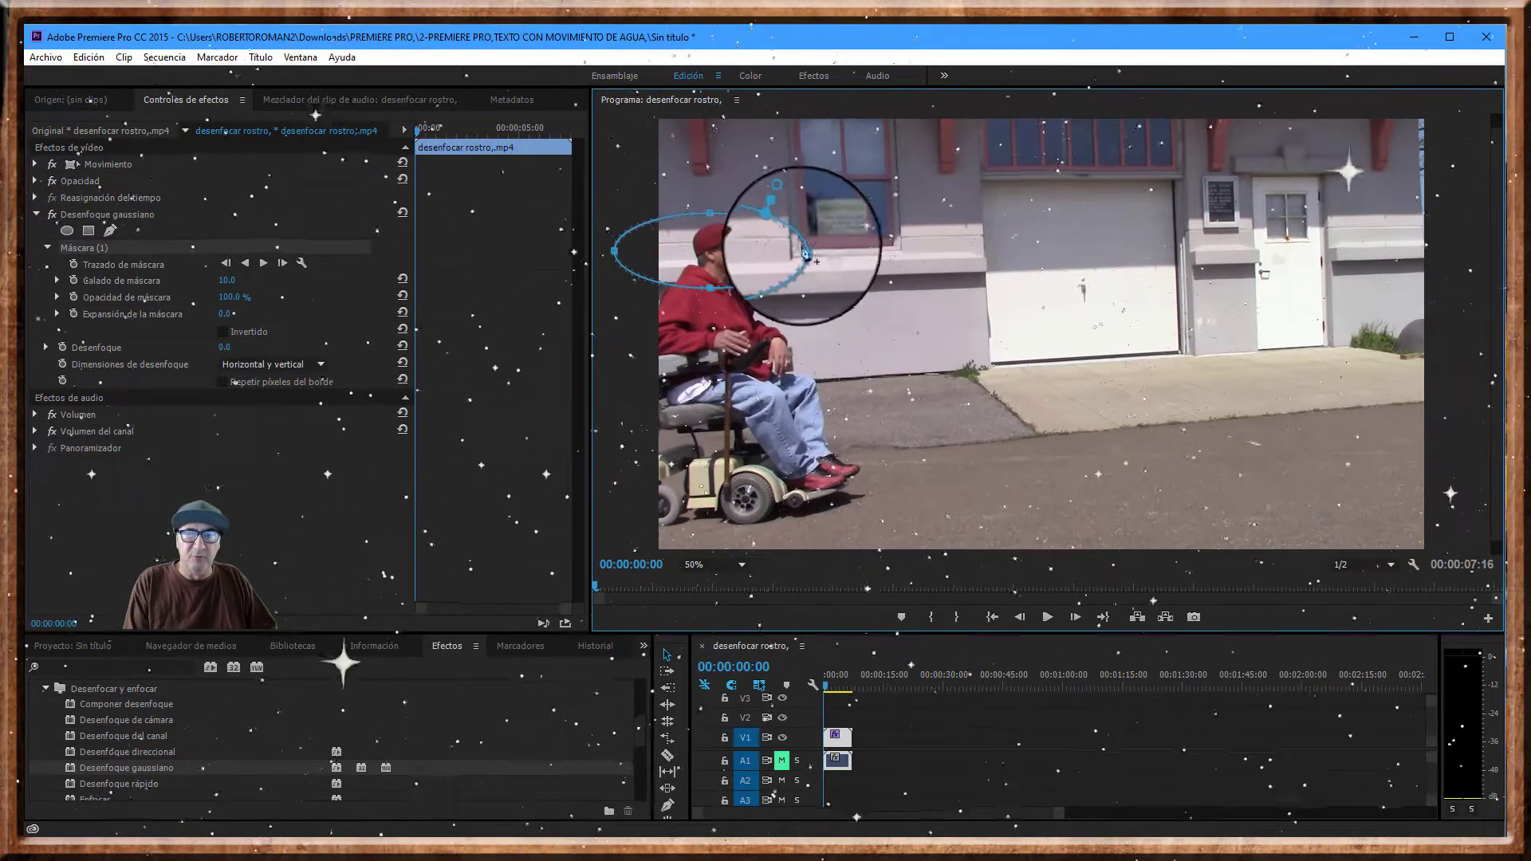
left_click_drag(805, 253, 771, 253)
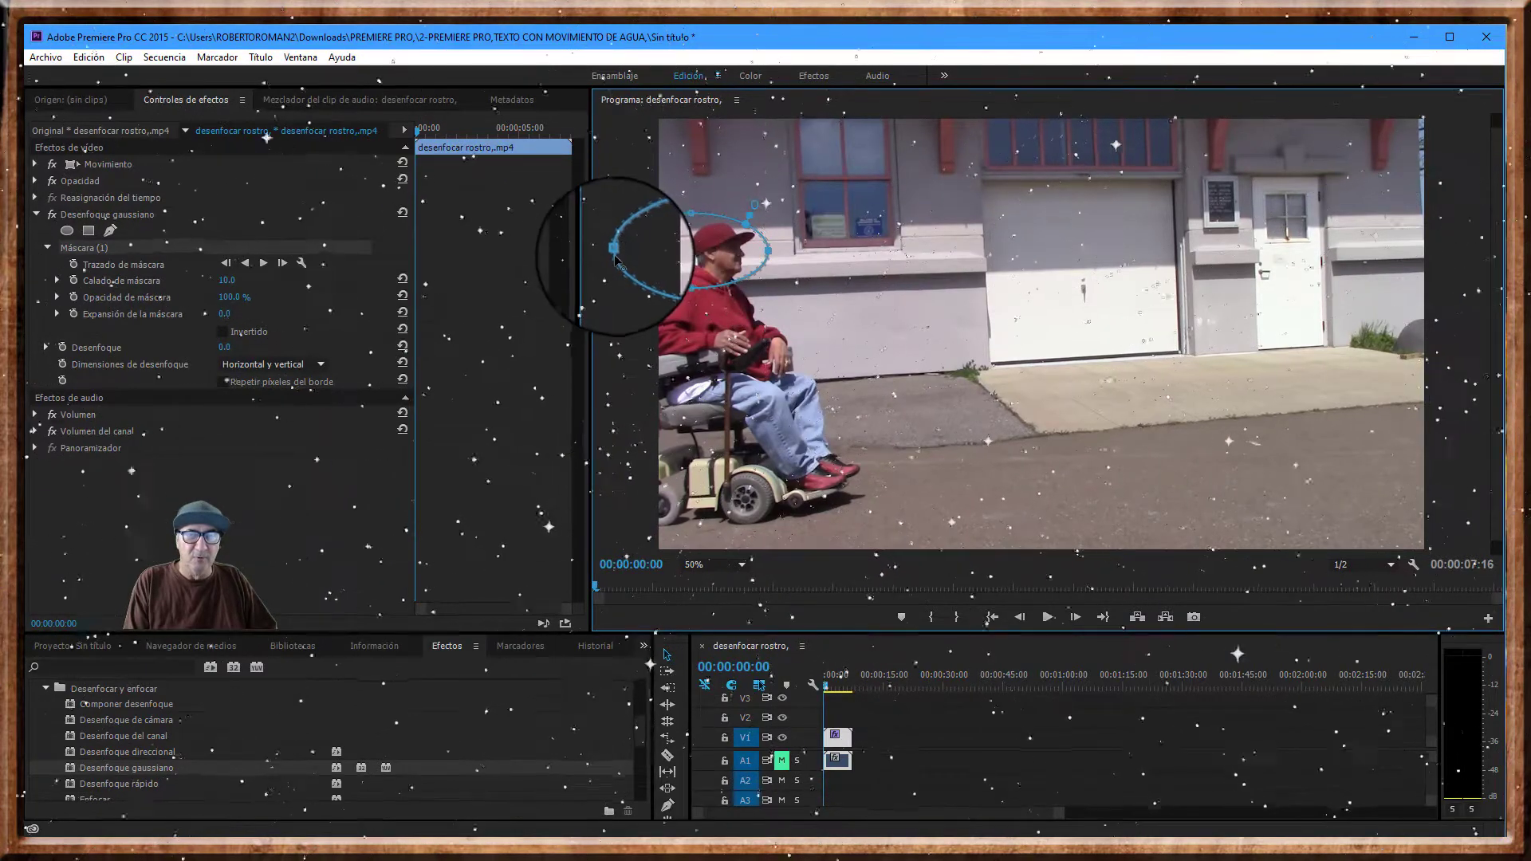
left_click_drag(615, 254, 684, 252)
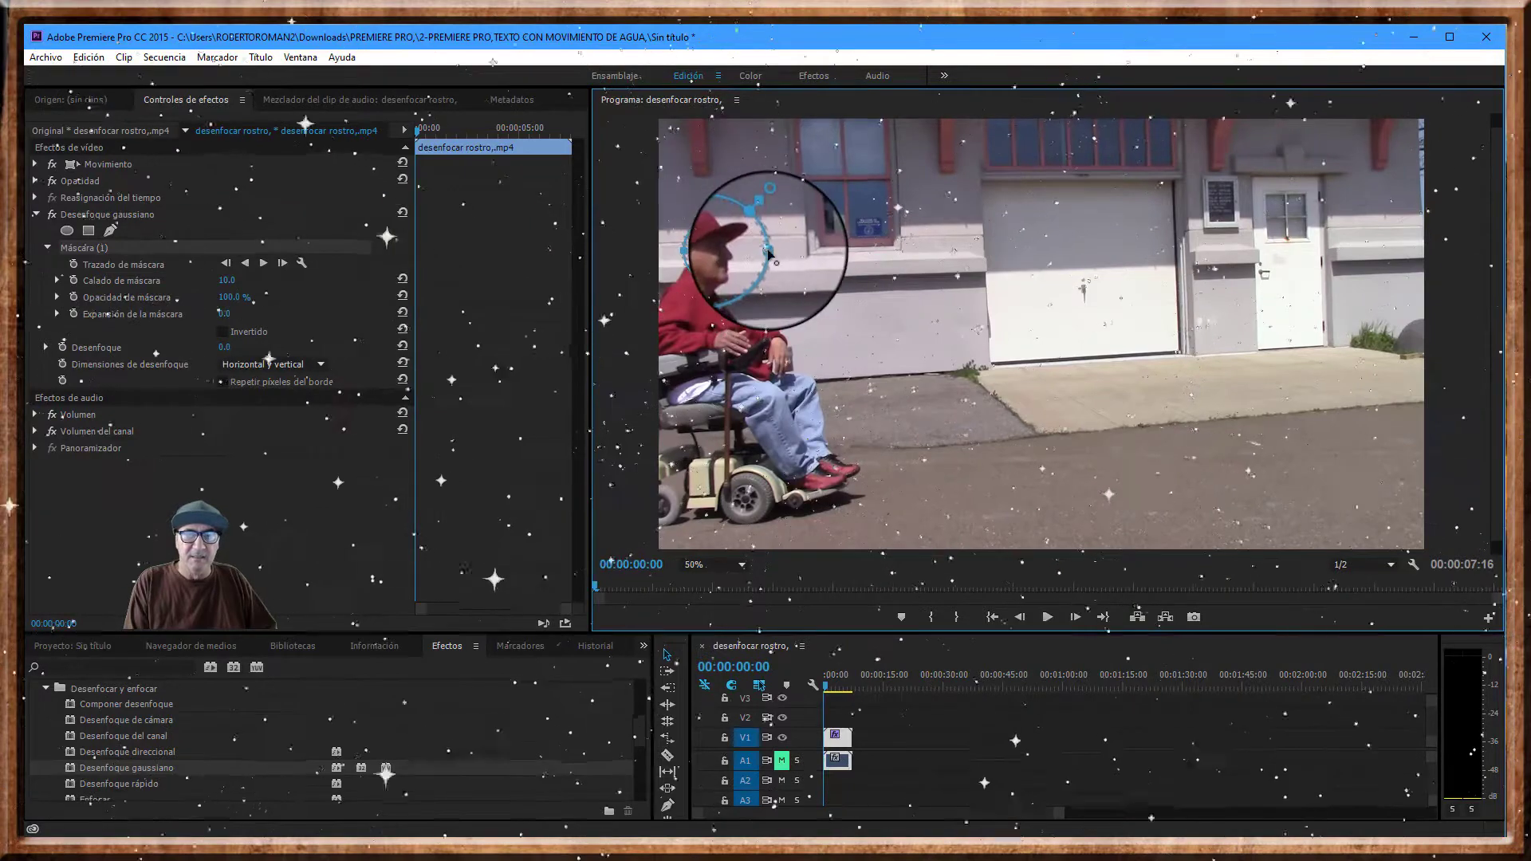
left_click_drag(768, 253, 761, 255)
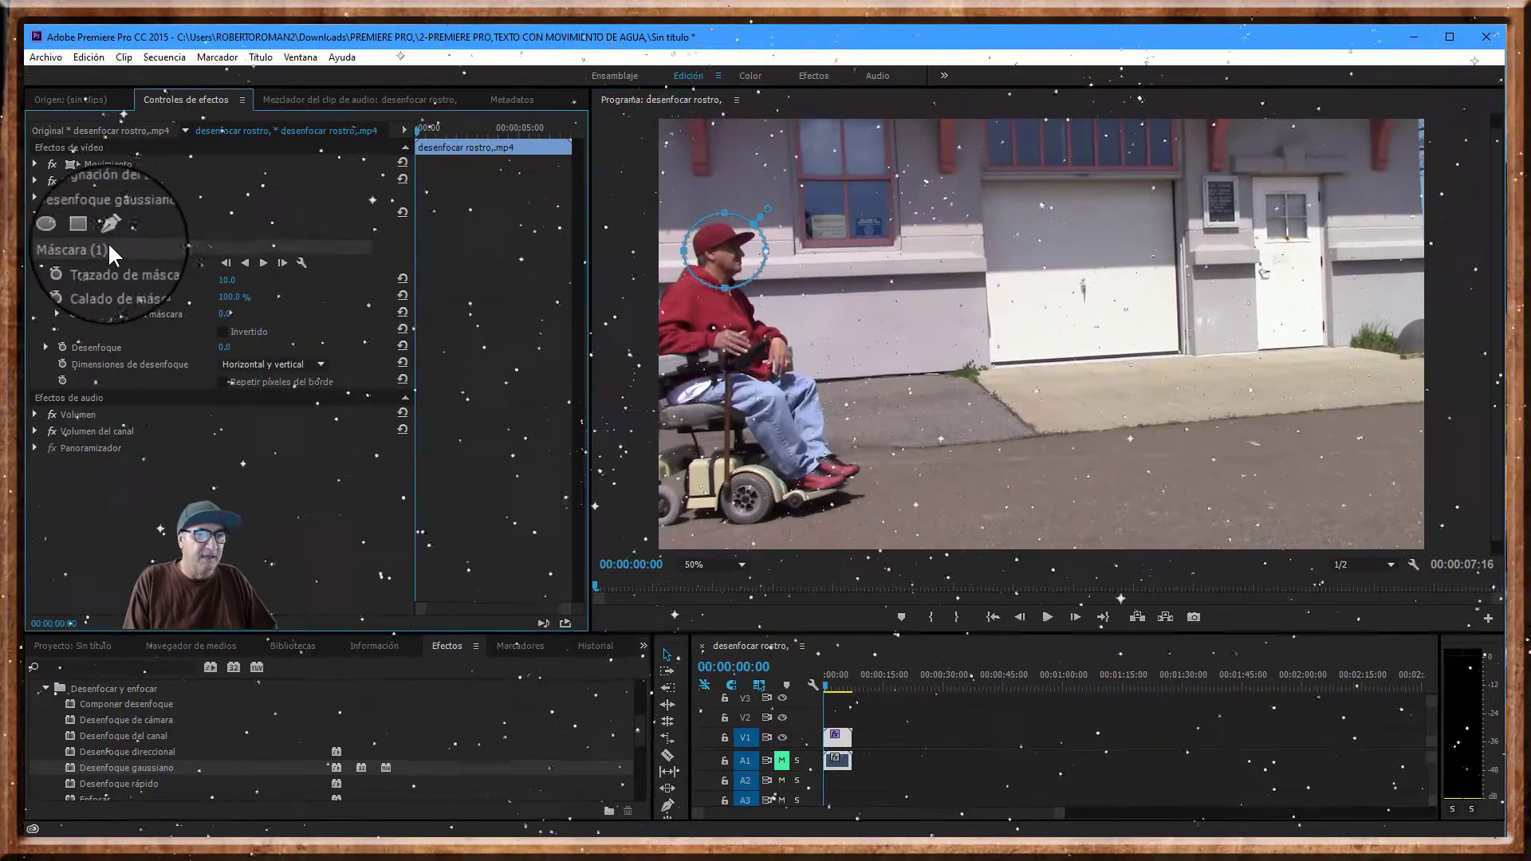
- Set a Trazado de máscara keyframe at the clip start and step forward ten frames
left_click(74, 263)
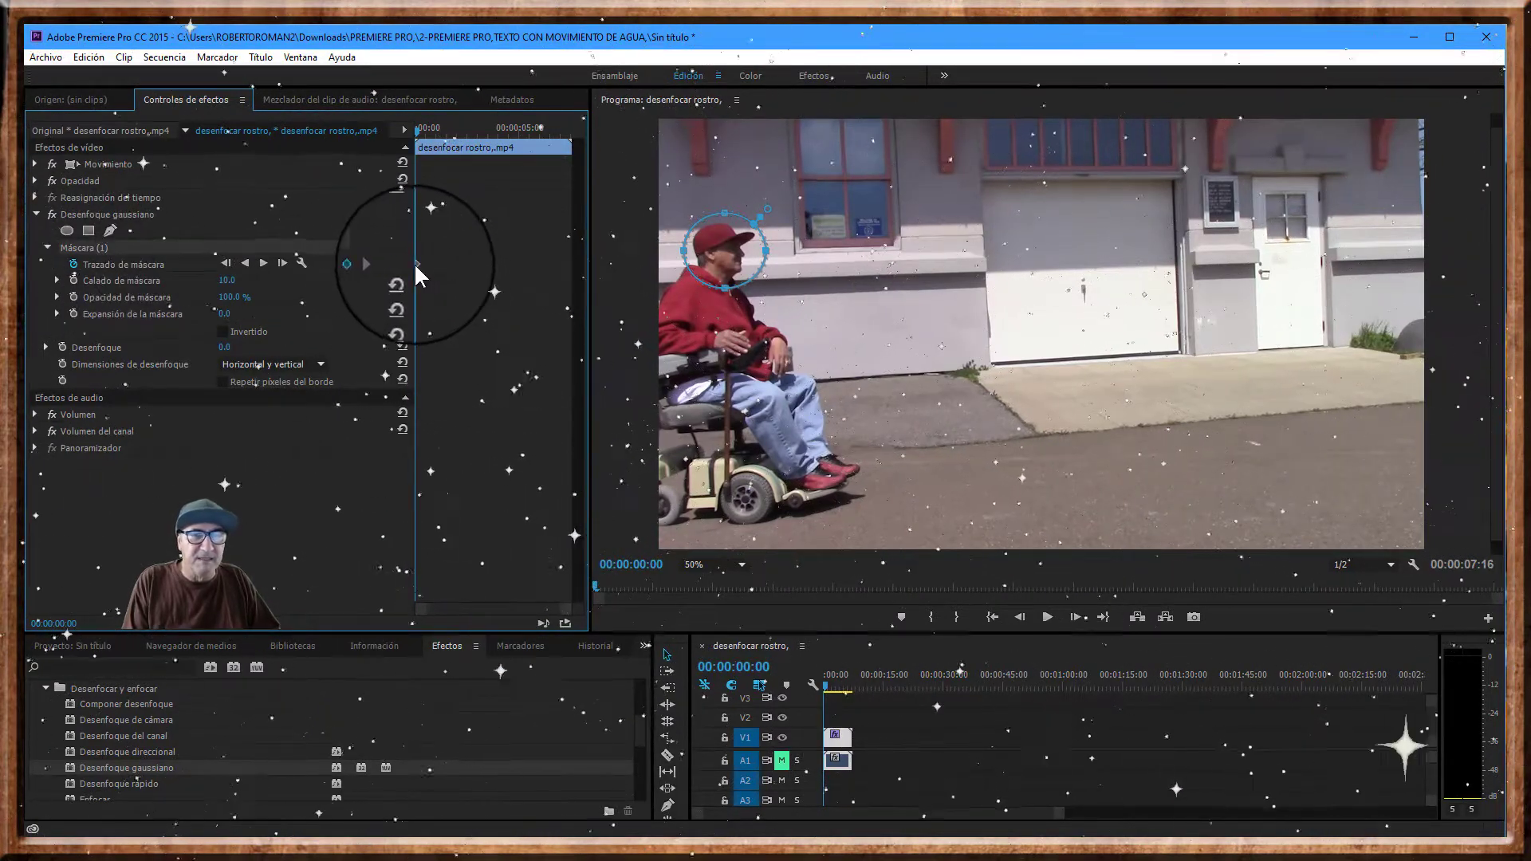
left_click(1074, 615)
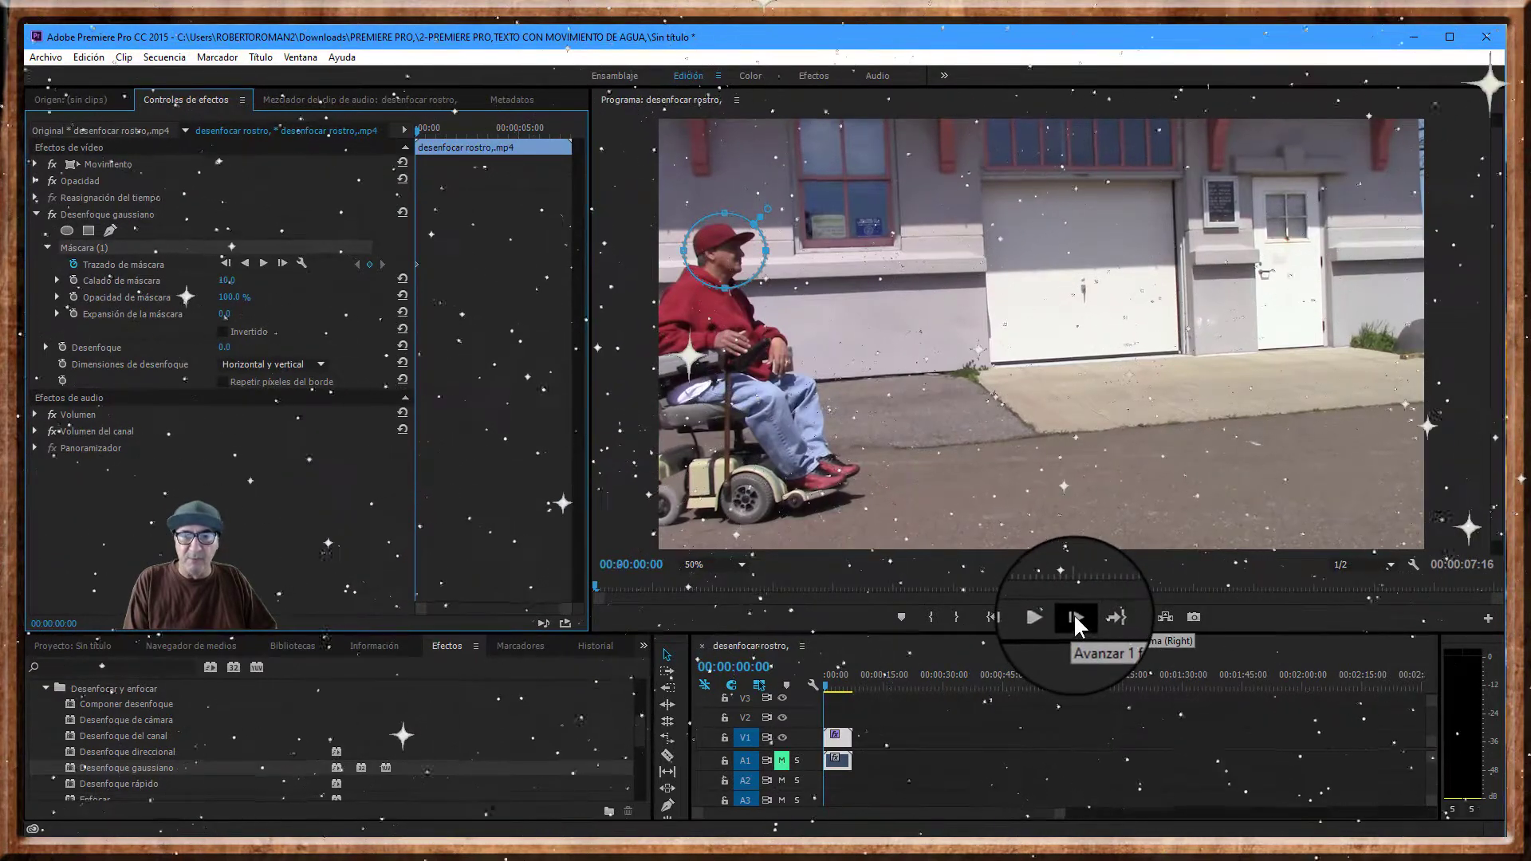
left_click(1073, 613)
left_click(1073, 614)
left_click(1073, 613)
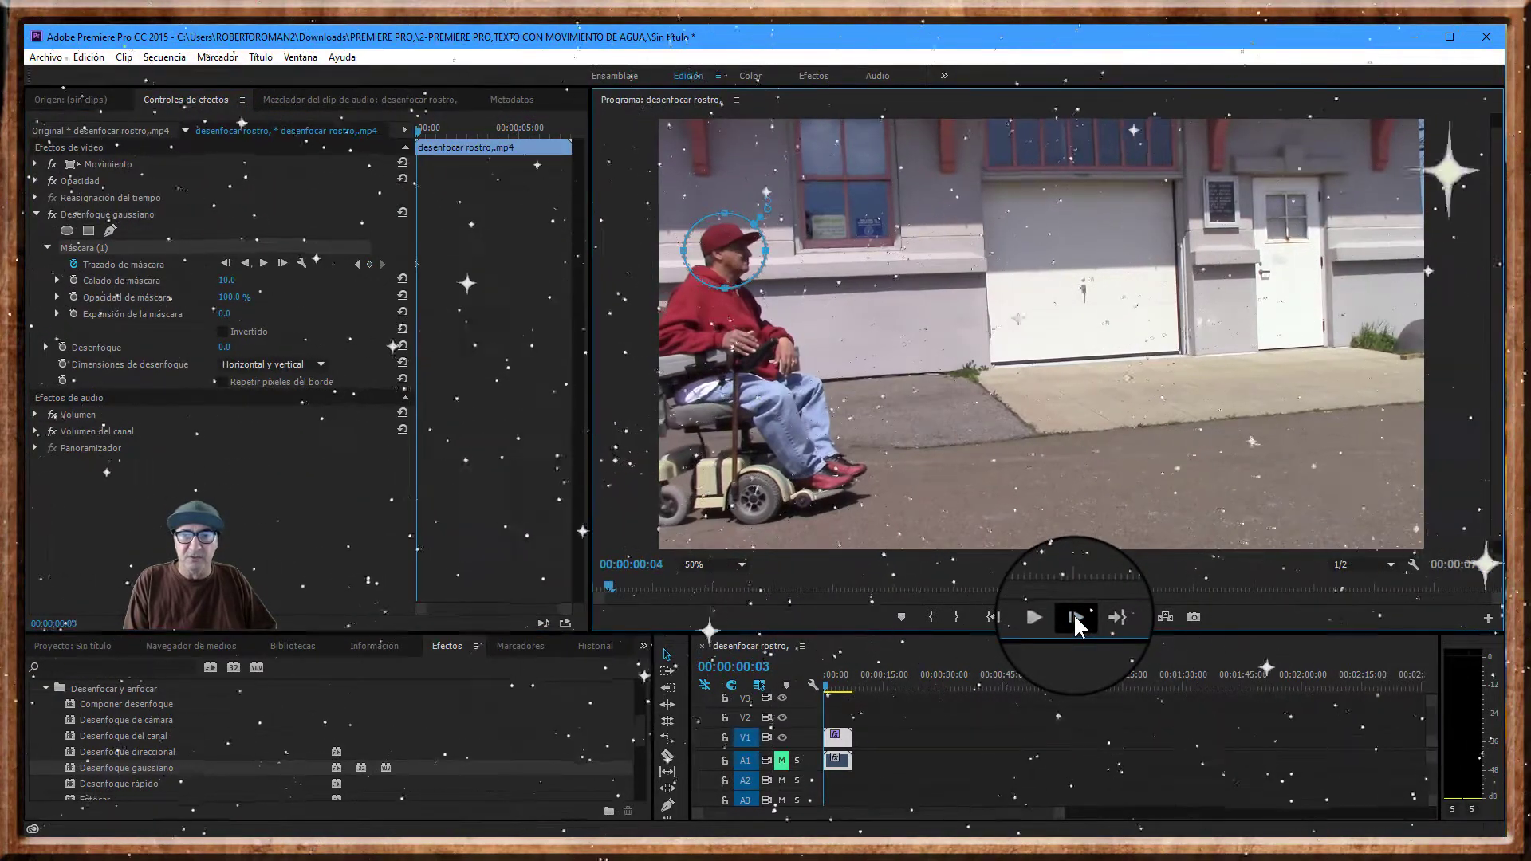
left_click(1073, 614)
left_click(1073, 614)
left_click(1073, 614)
left_click(1073, 614)
left_click(1073, 613)
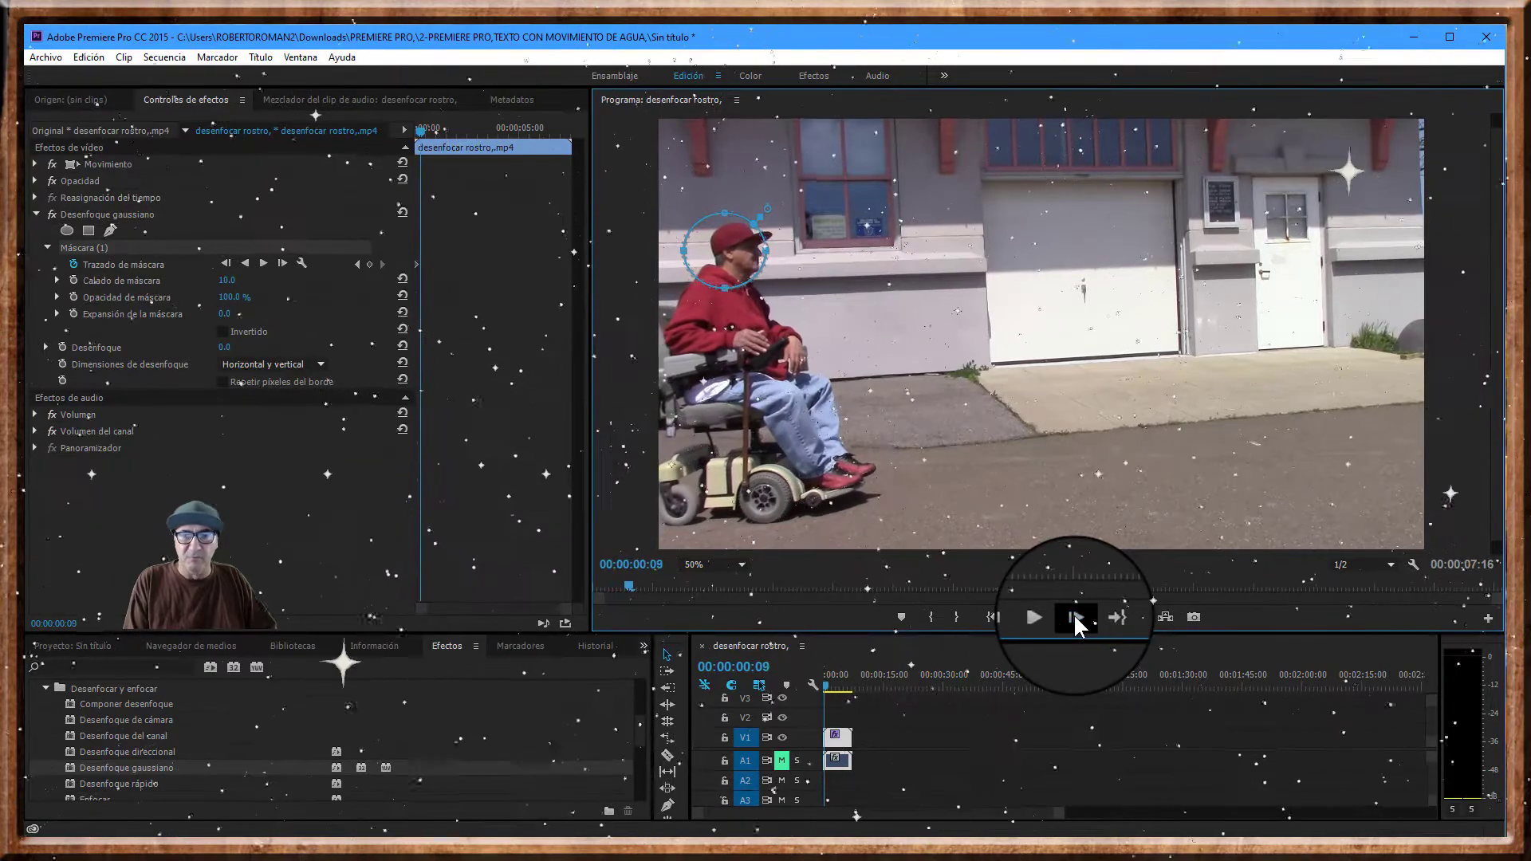
left_click(1073, 613)
left_click(1073, 614)
left_click(1073, 614)
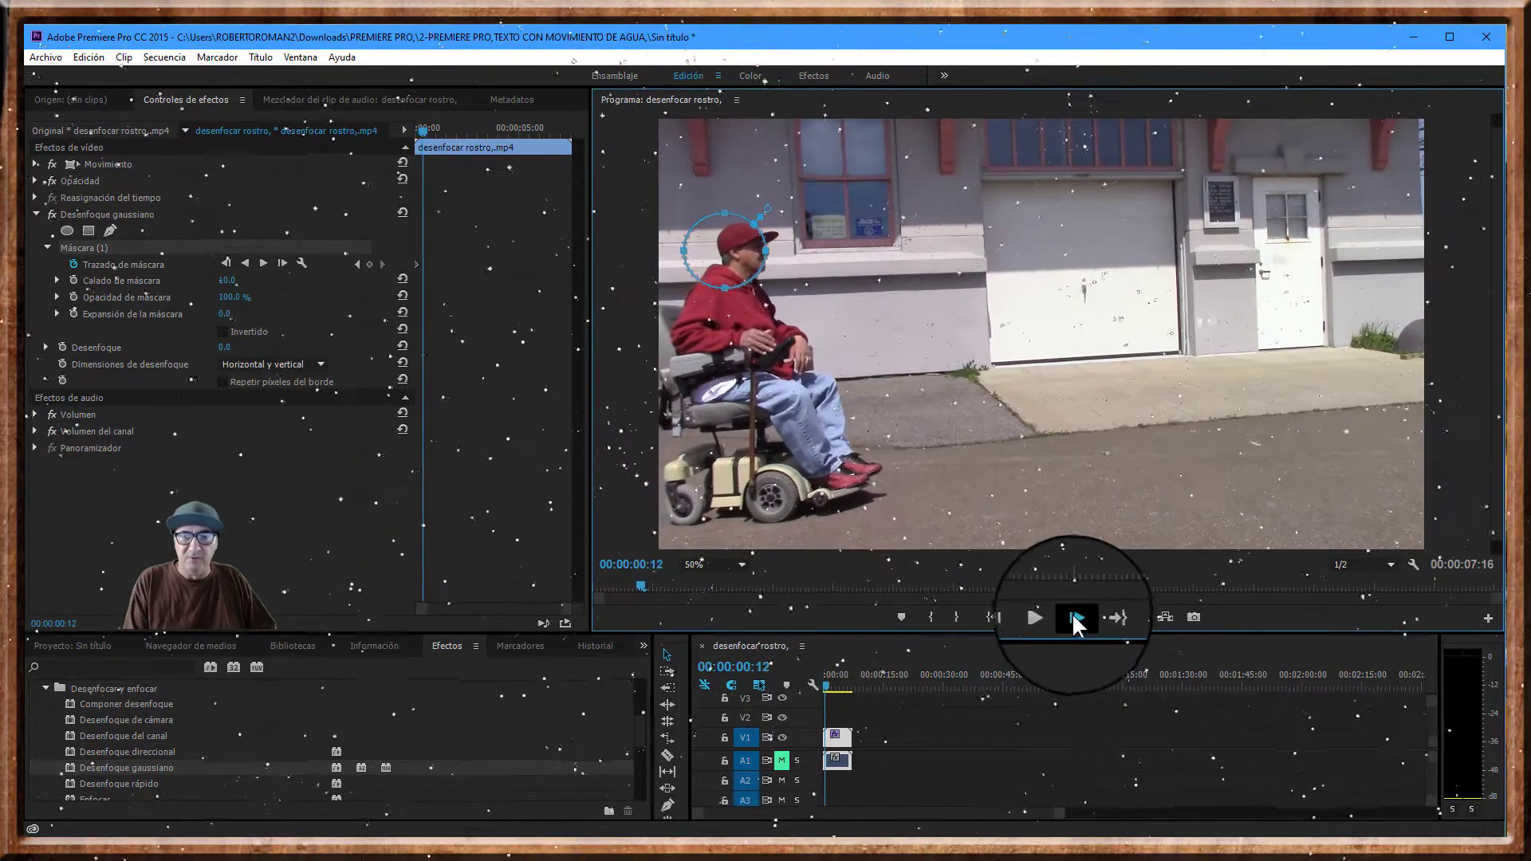
- Move the playhead along the time ruler to 00:00:01:00
left_click(655, 588)
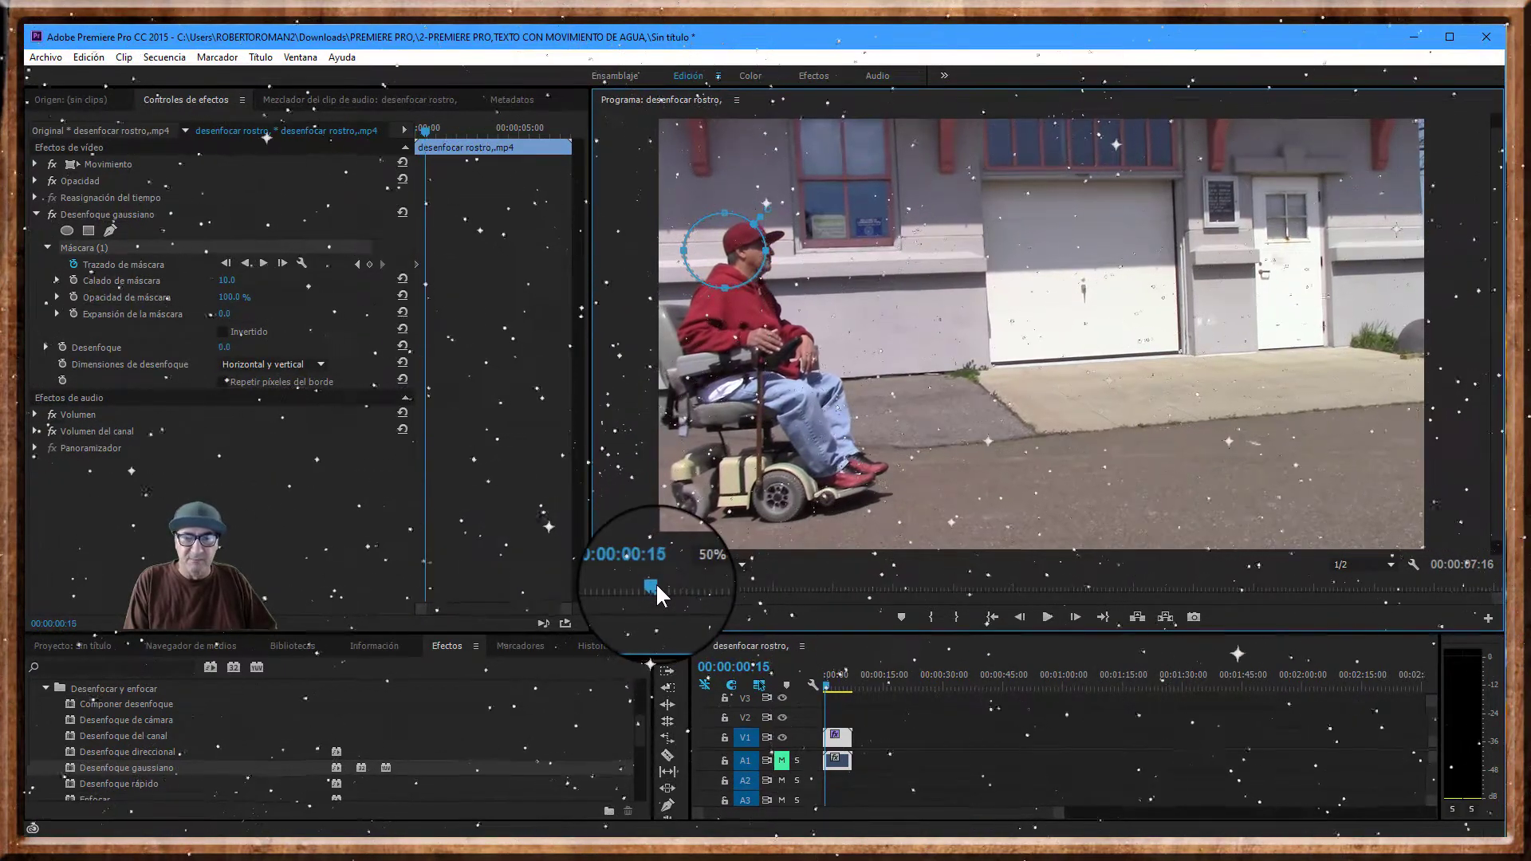
left_click(672, 589)
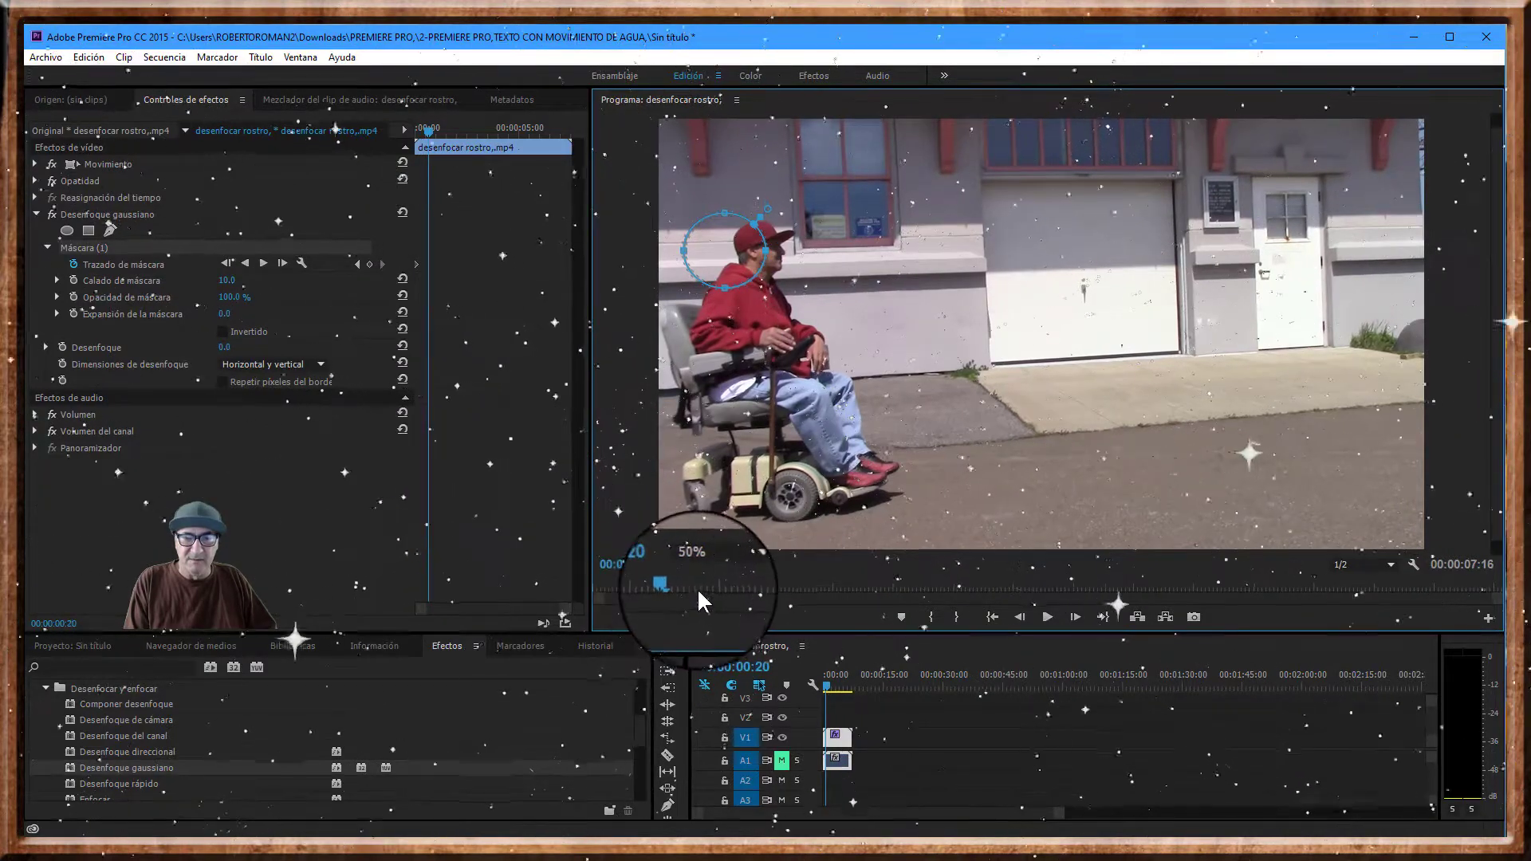
left_click(700, 587)
left_click(713, 586)
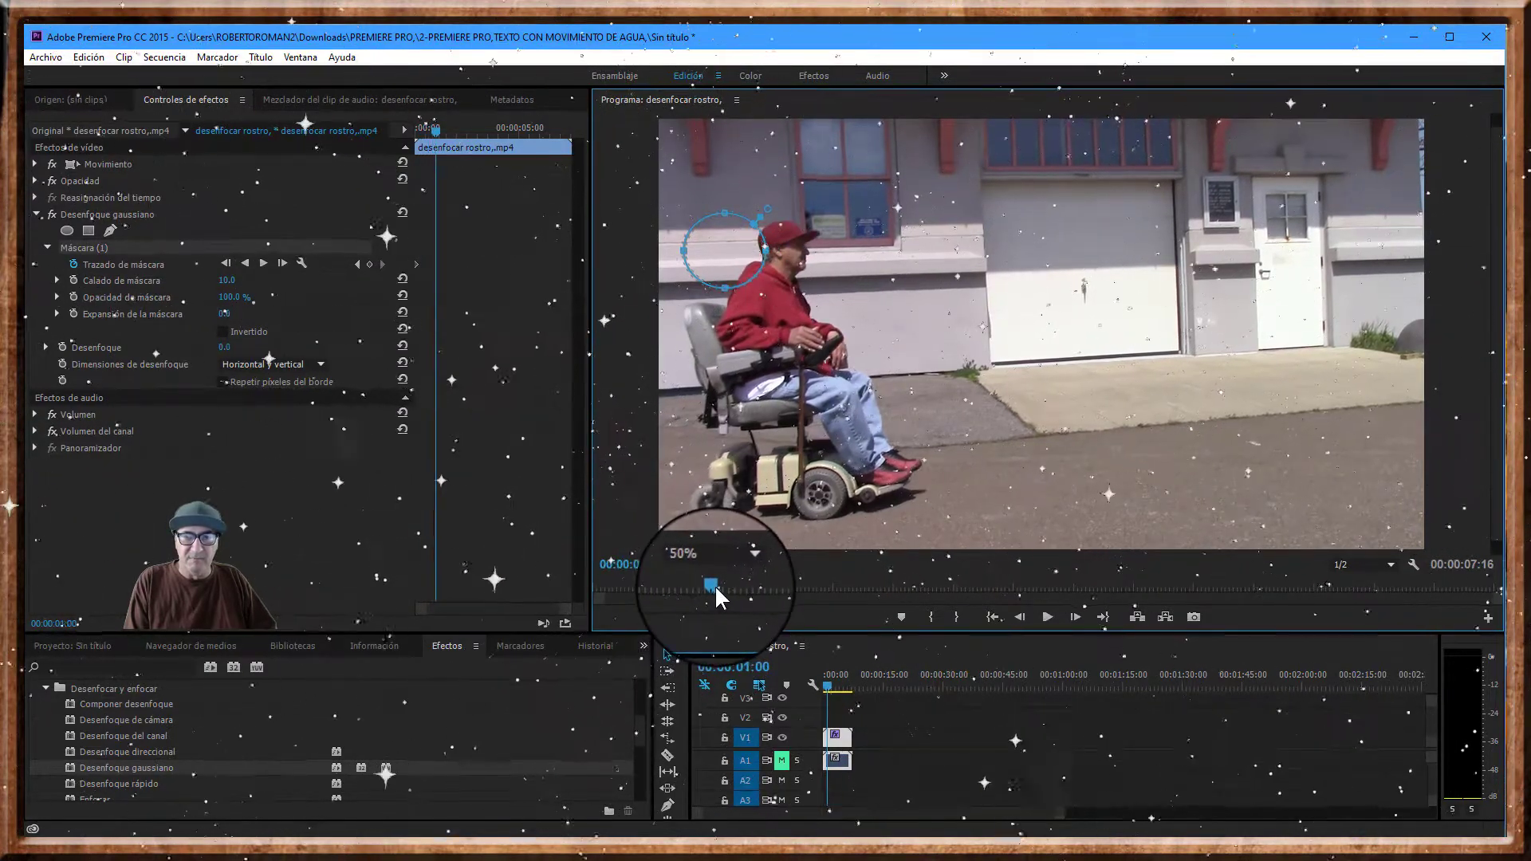
- Drag the mask back over the man's head and lower Calado de máscara to 9.0
left_click_drag(731, 254, 827, 240)
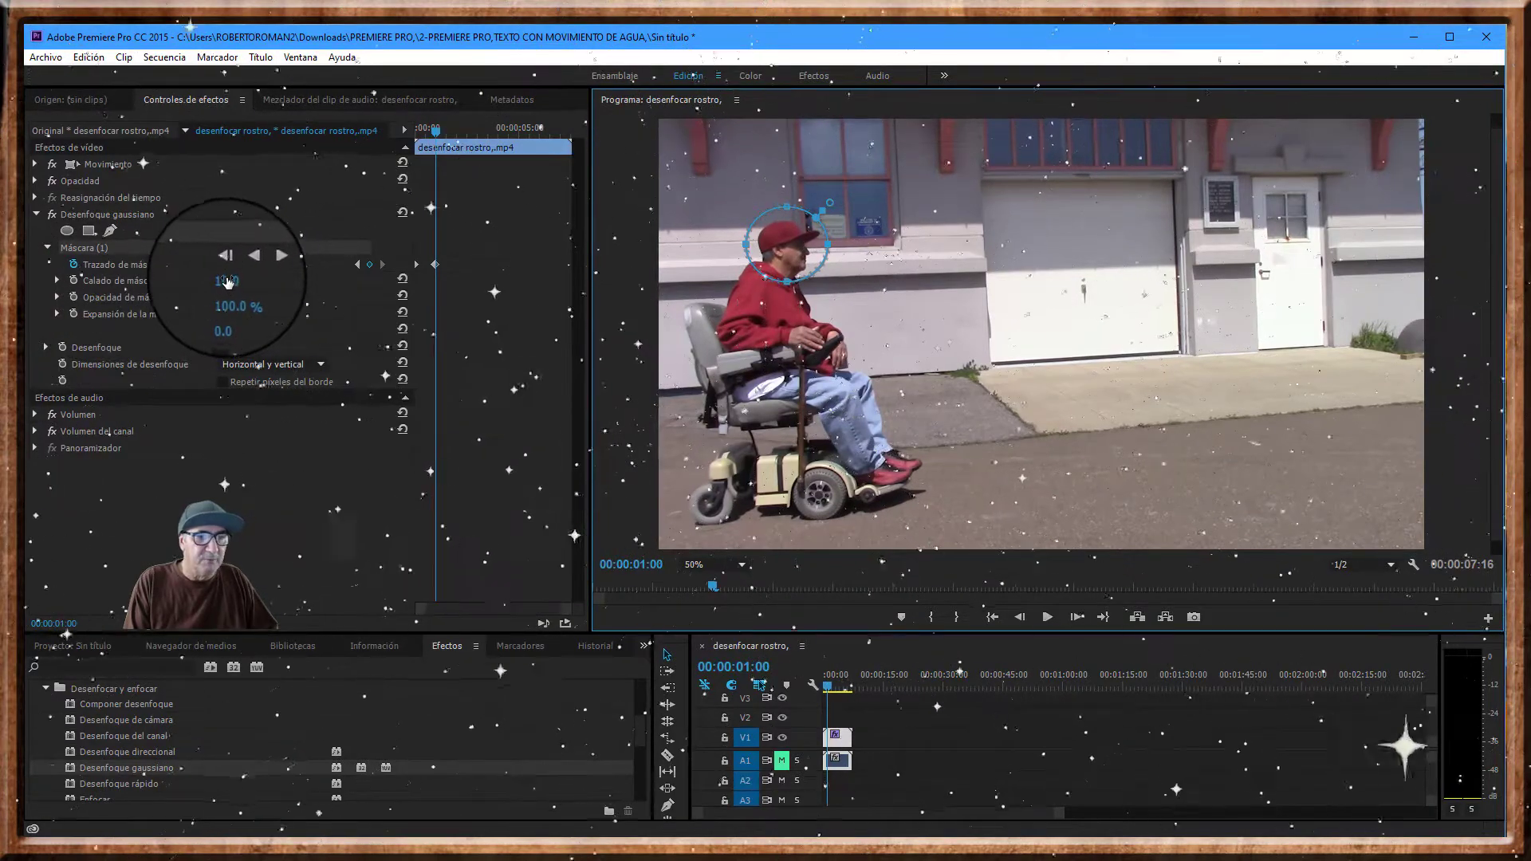
left_click_drag(227, 281, 221, 281)
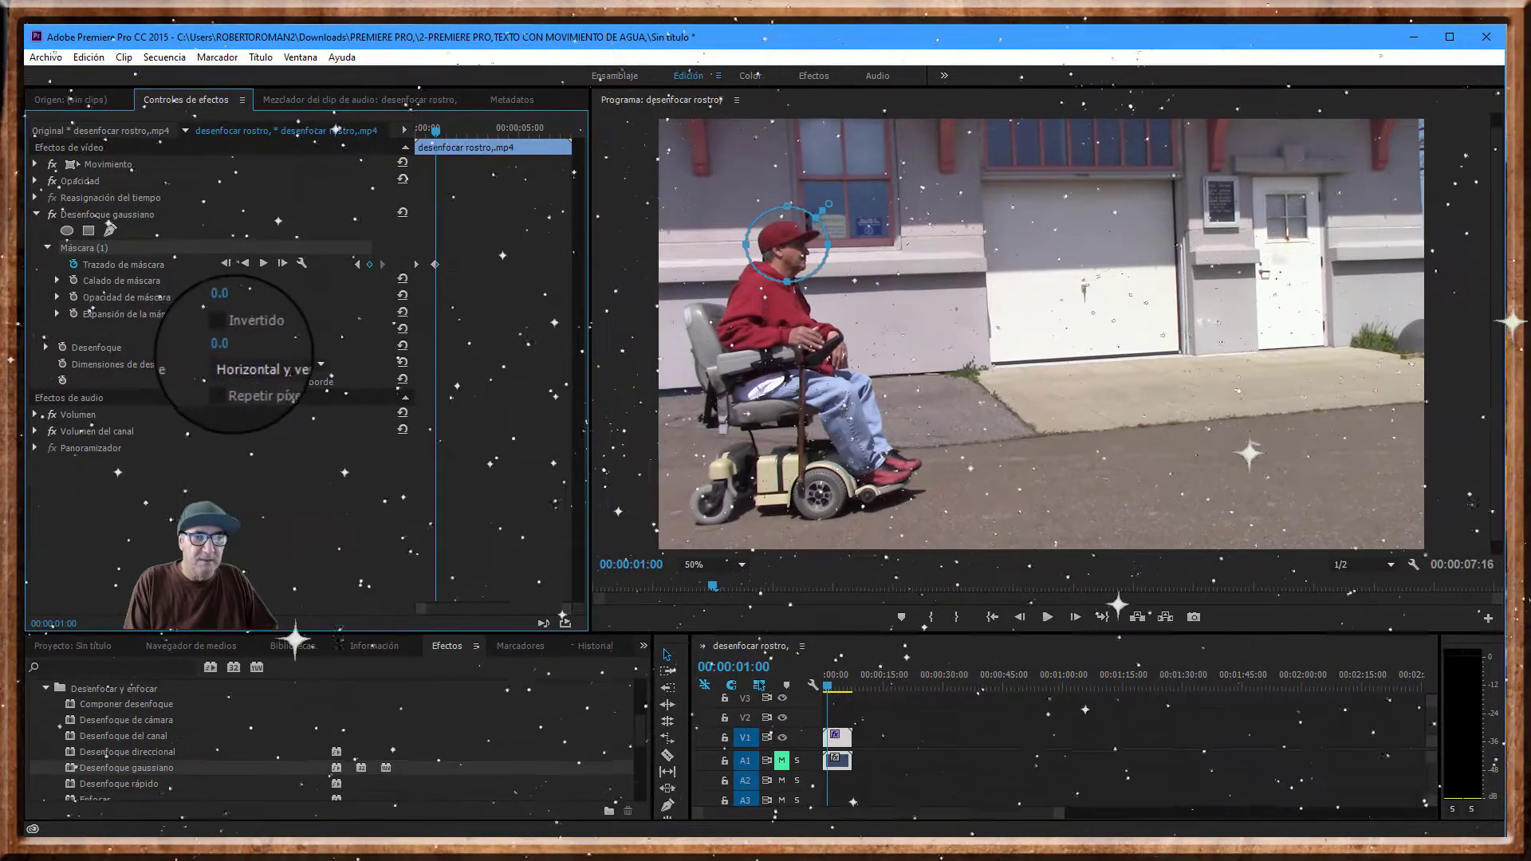
- Raise the Gaussian blur Desenfoque amount to 42 and reset the mask feather to 10
left_click_drag(227, 347, 279, 351)
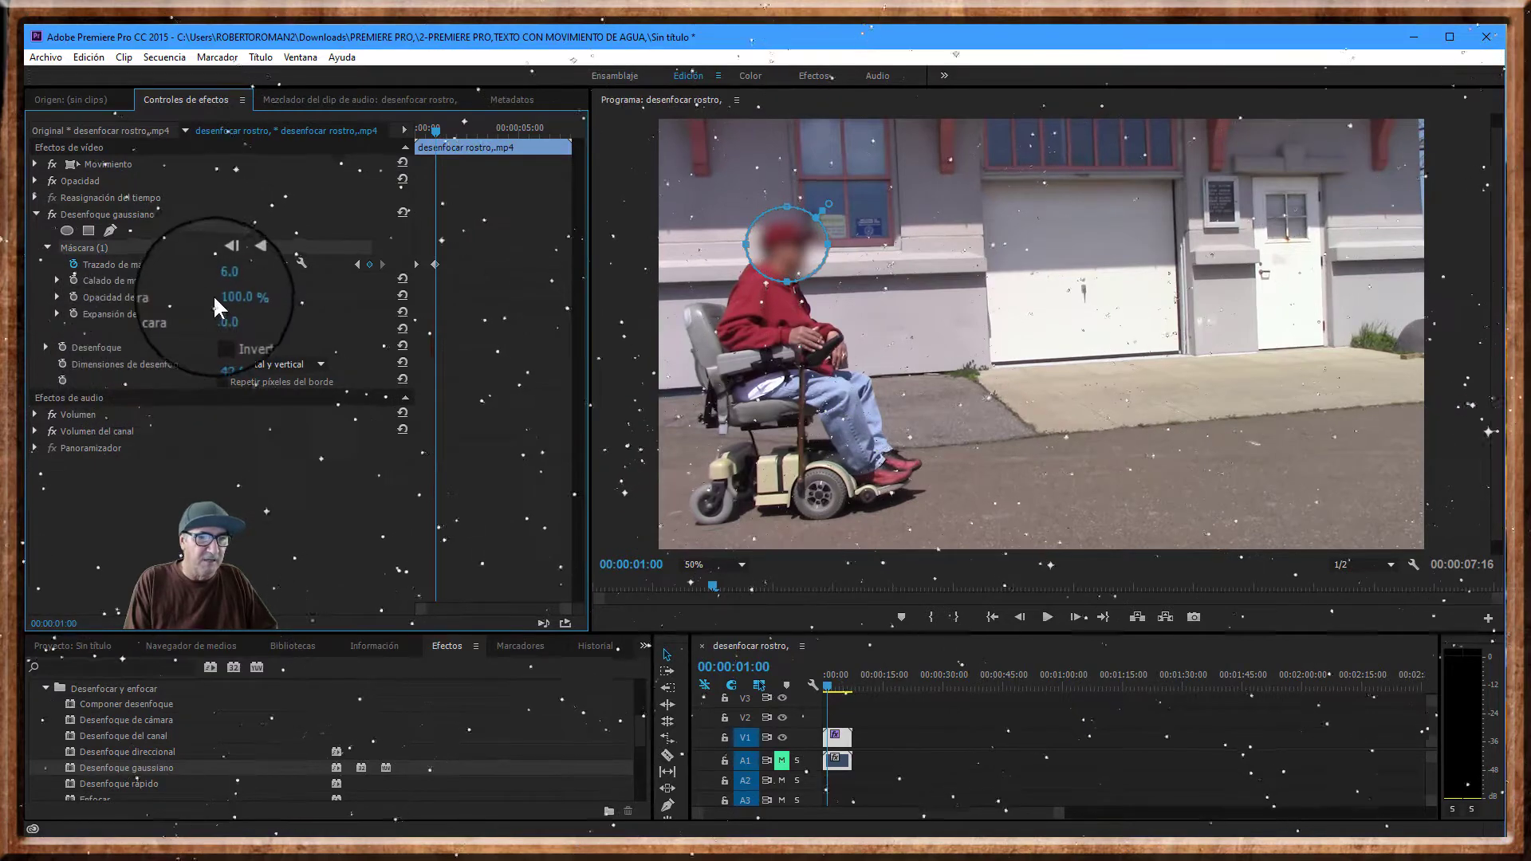
left_click(402, 279)
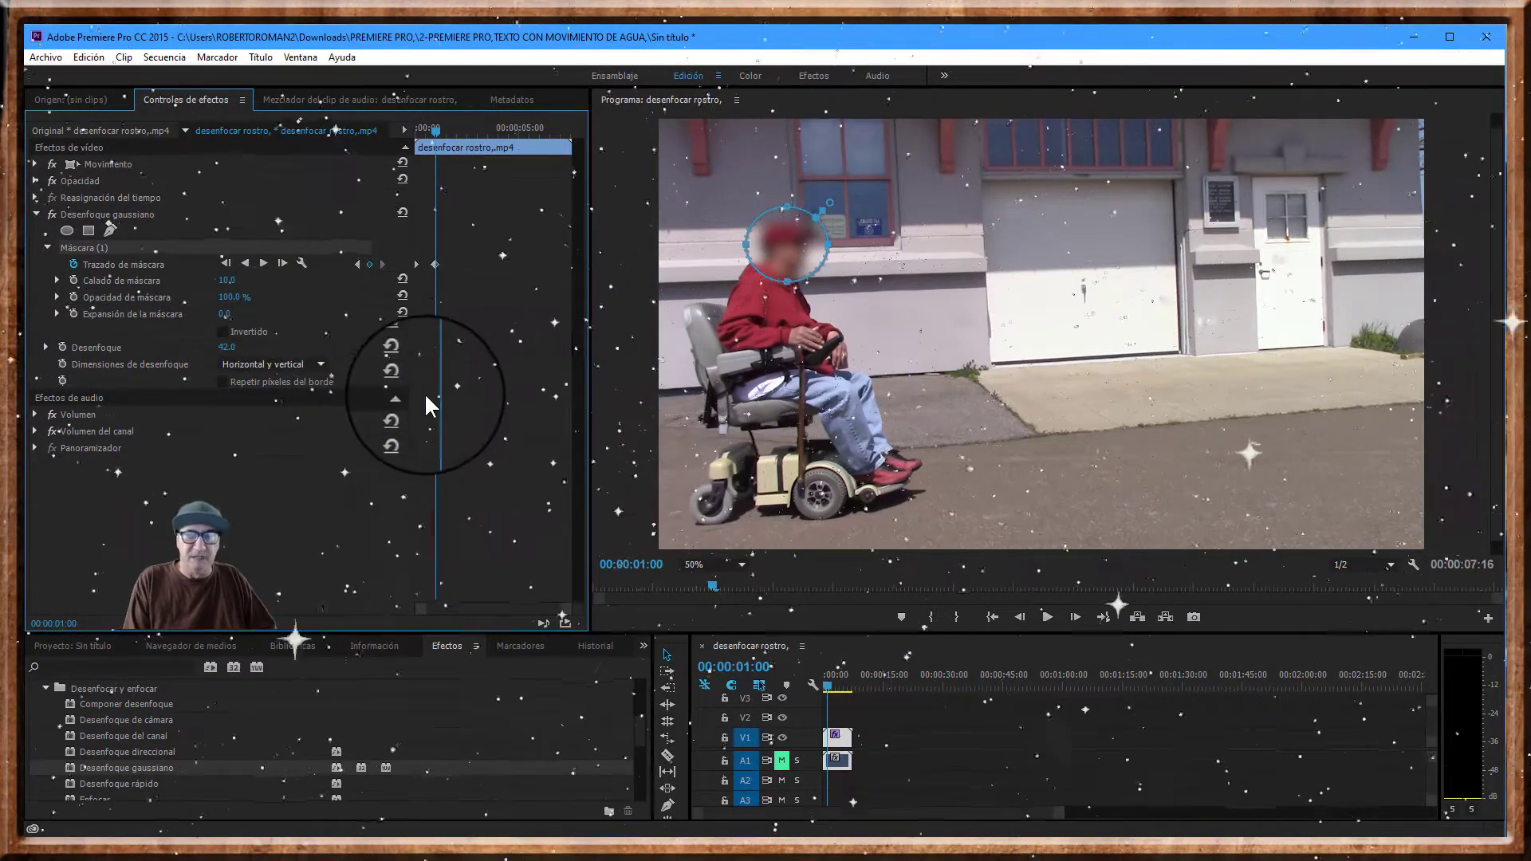
- Keyframe the mask onto the man's face at 00:00:01:27 and 00:00:02:14
left_click(754, 586)
left_click(786, 586)
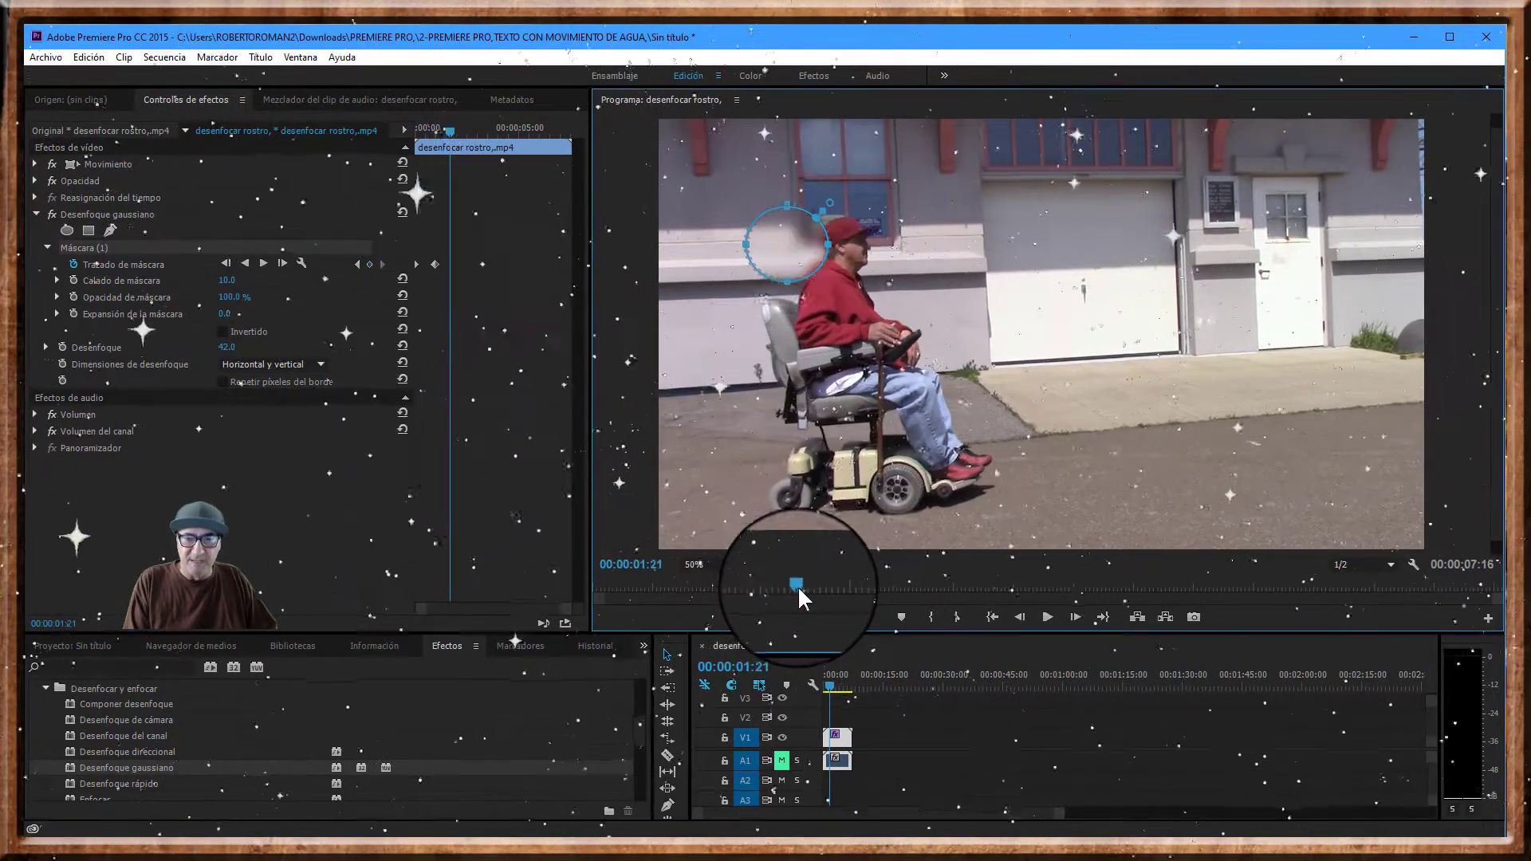
left_click(820, 587)
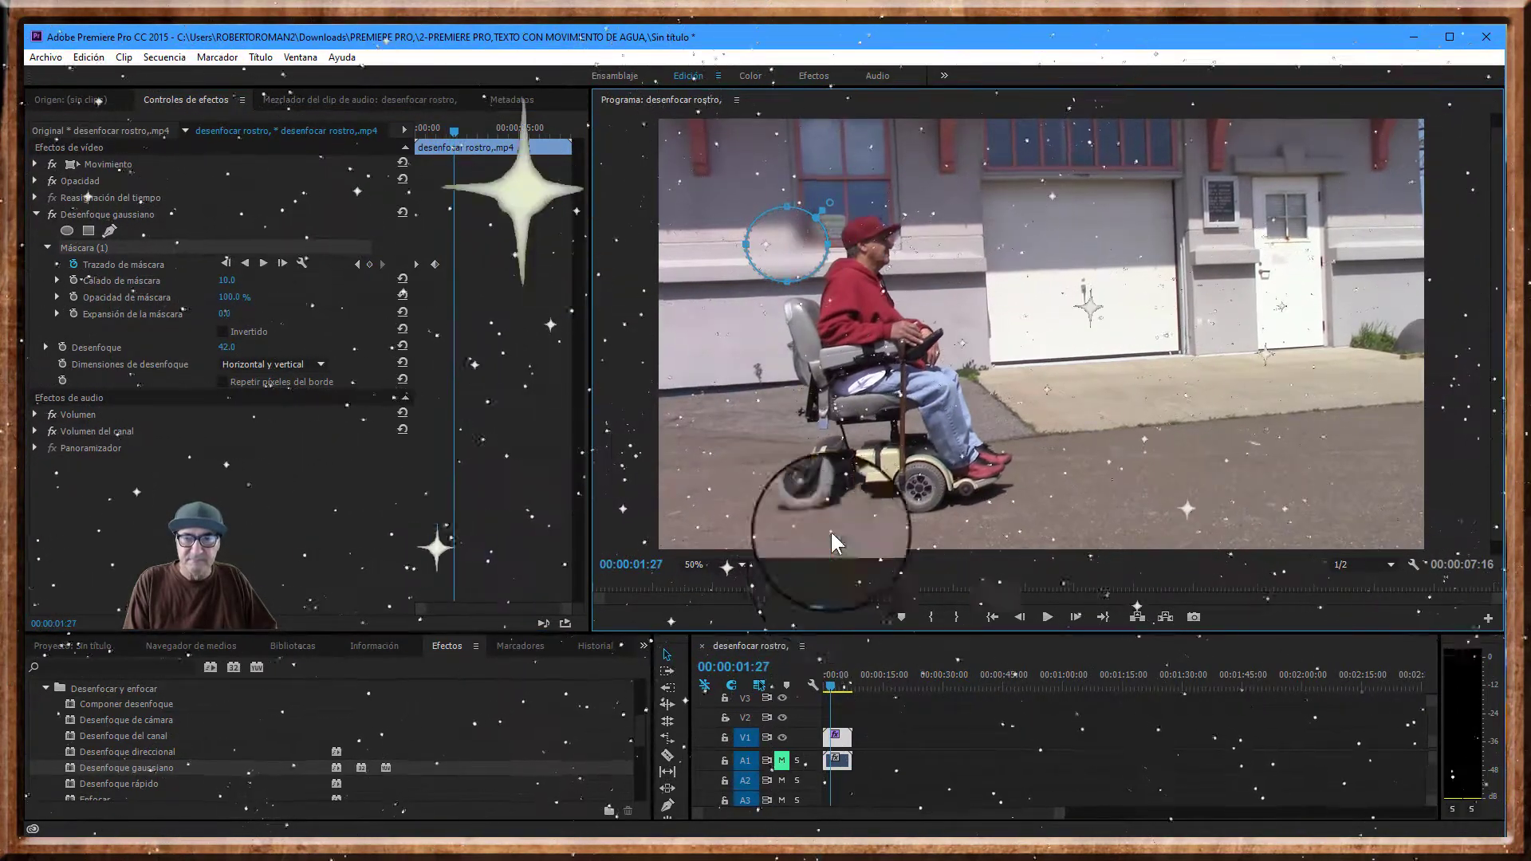
left_click_drag(763, 229, 876, 239)
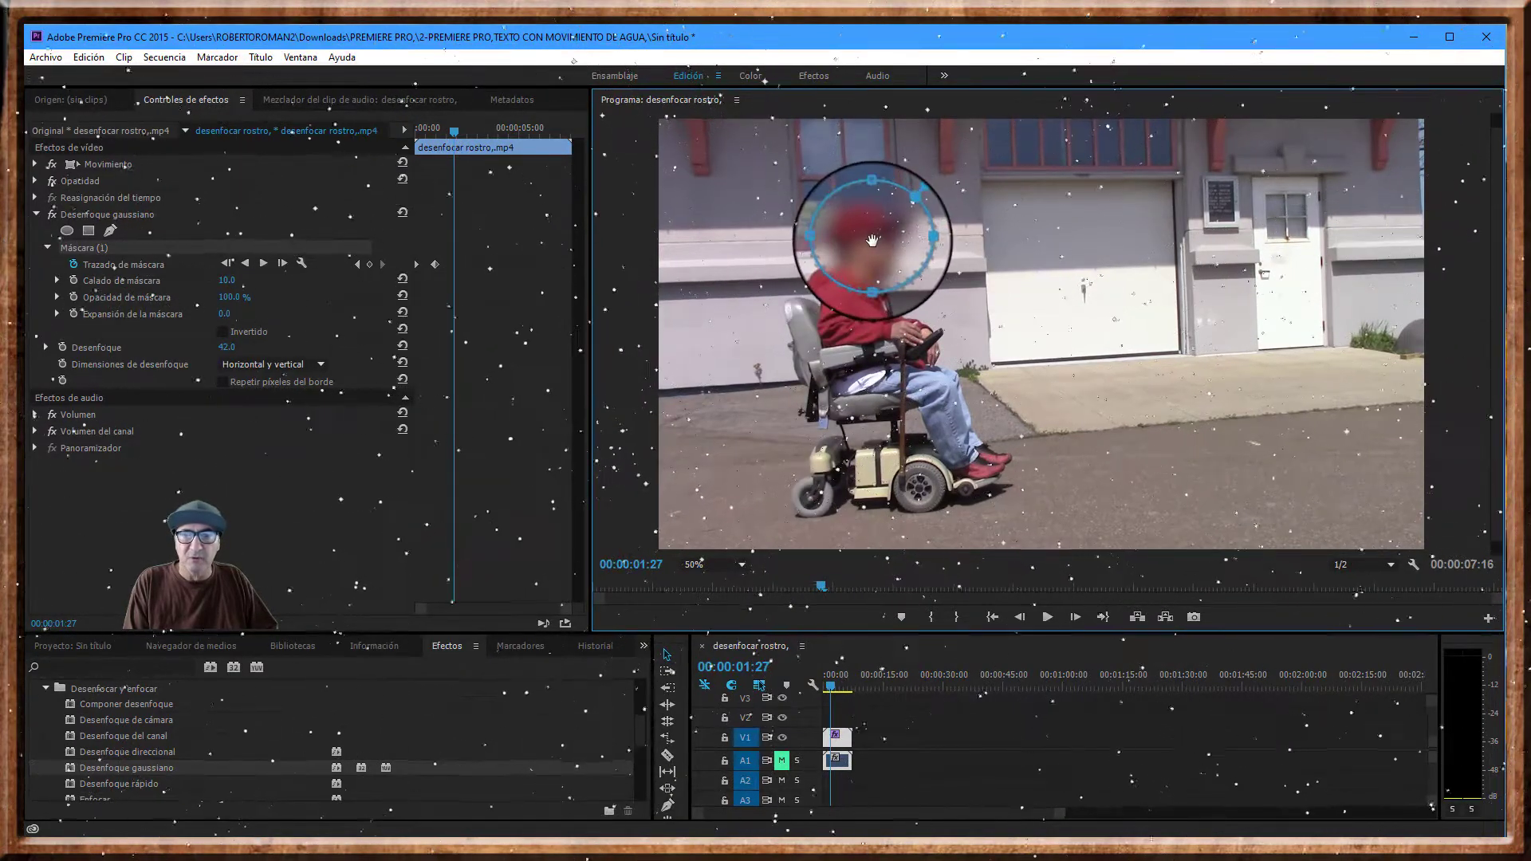
left_click_drag(855, 587, 889, 587)
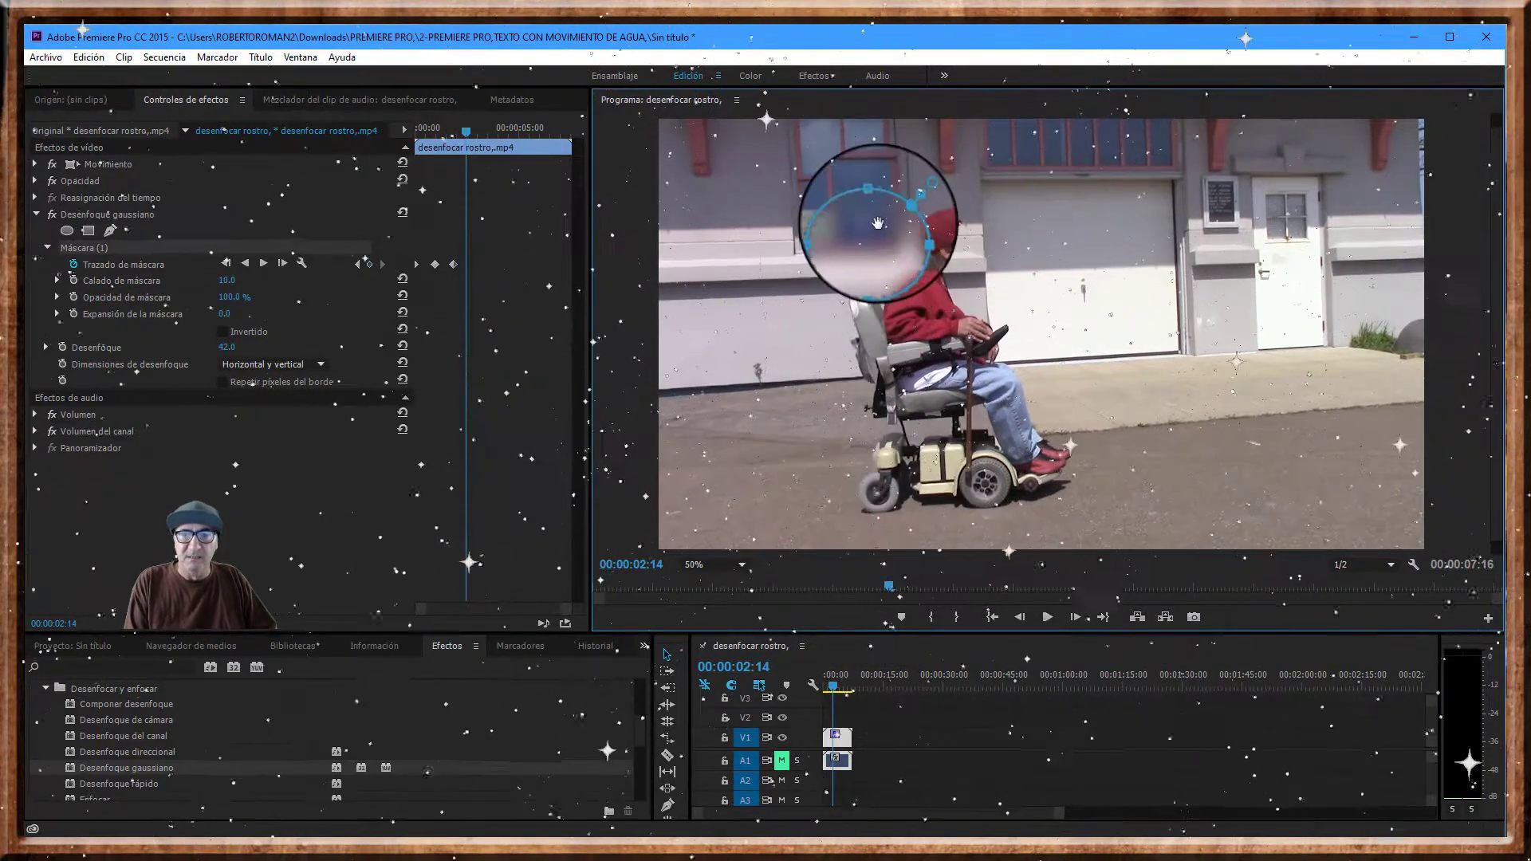
left_click_drag(871, 231, 941, 239)
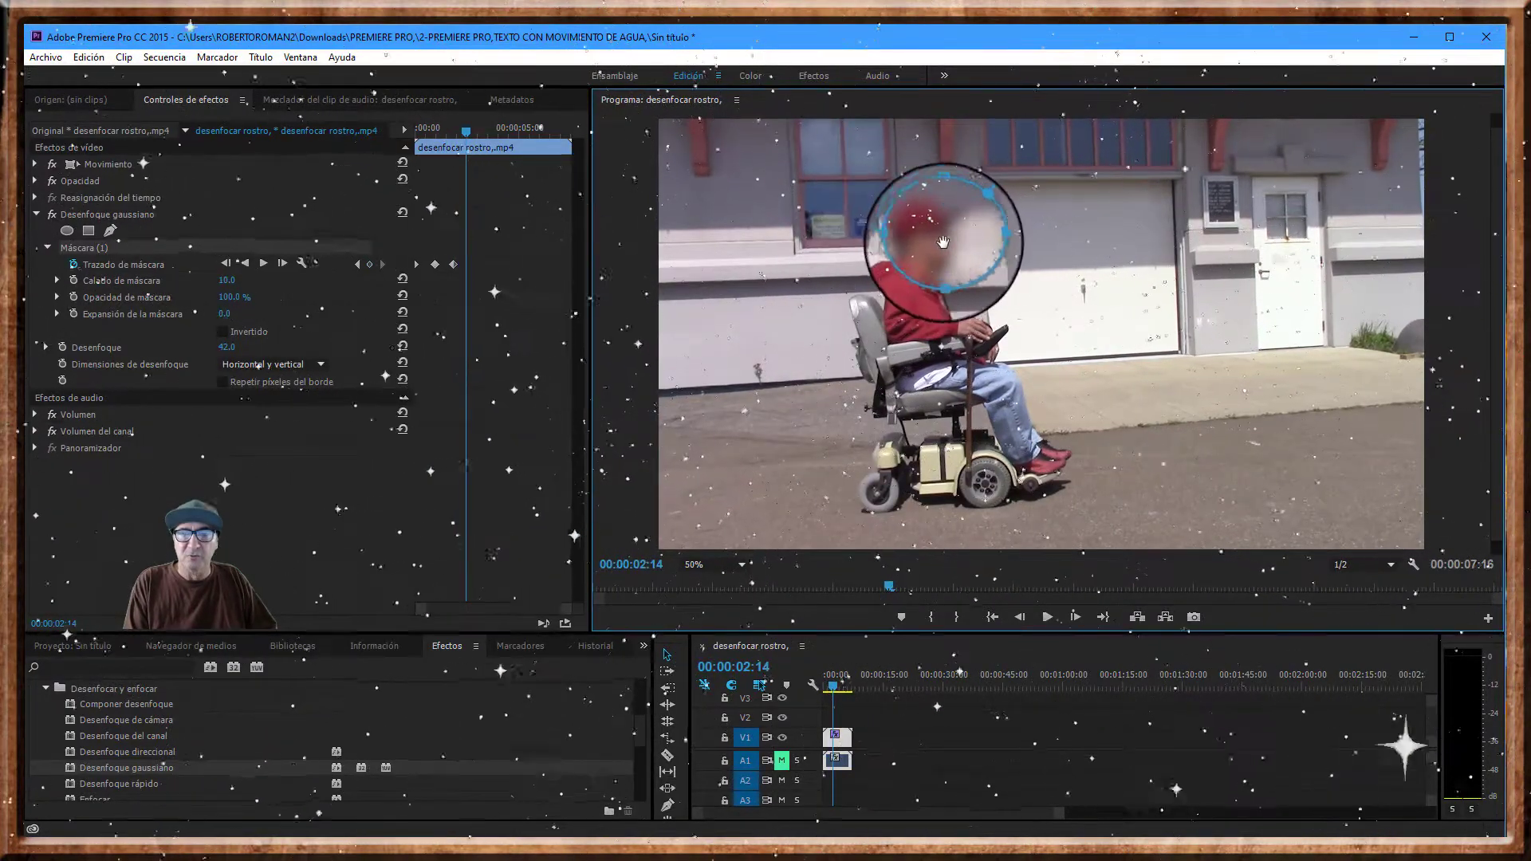
- Keyframe the mask onto his head at 00:00:03:05 and 00:00:03:22
left_click(913, 588)
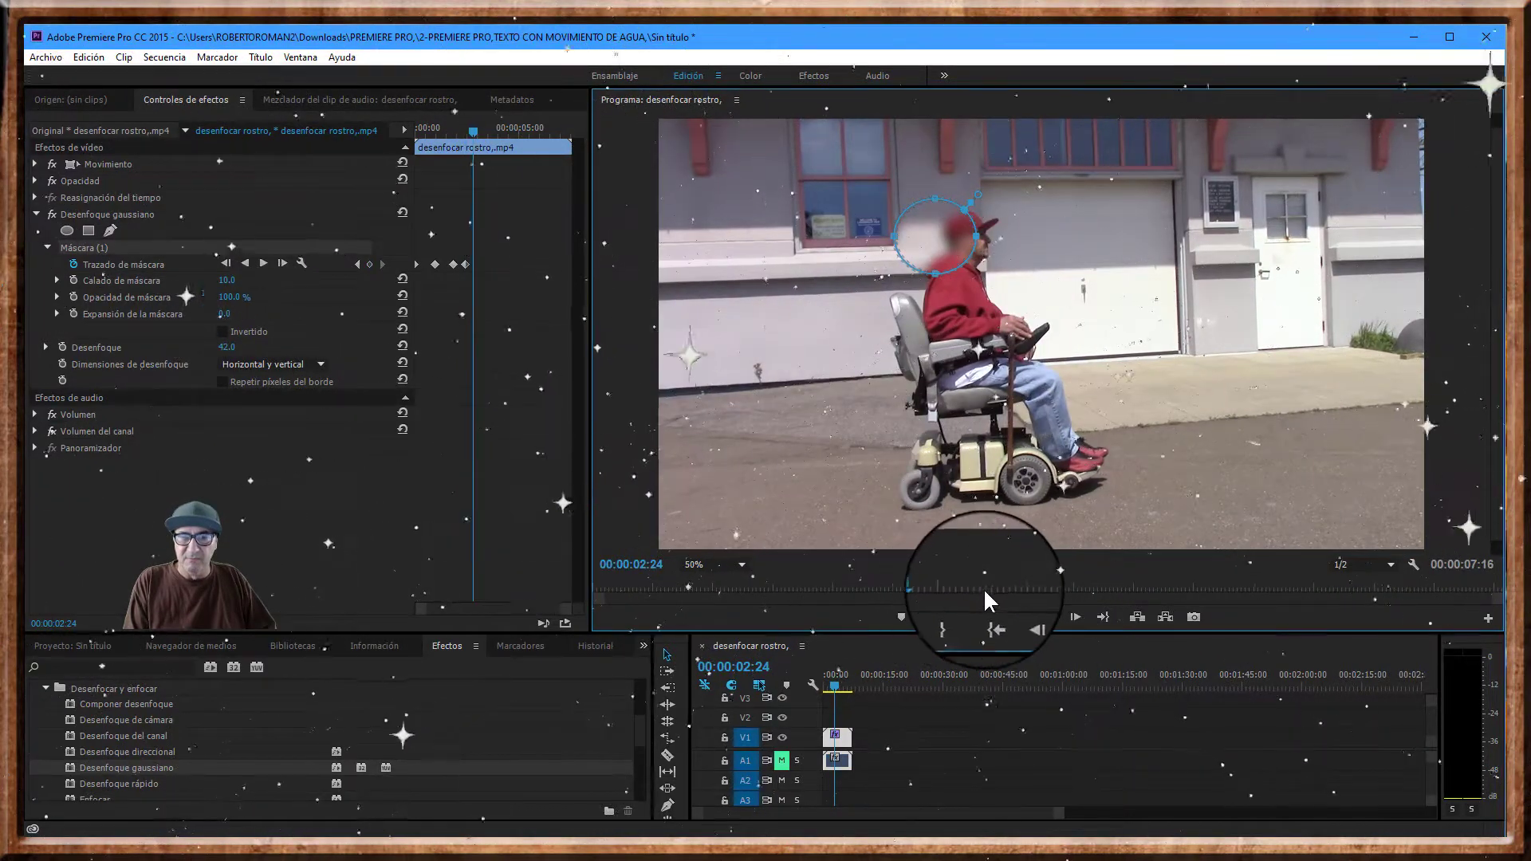
left_click(976, 587)
mouse_move(925, 414)
left_mouse_down()
mouse_move(931, 250)
mouse_move(1014, 237)
left_mouse_up()
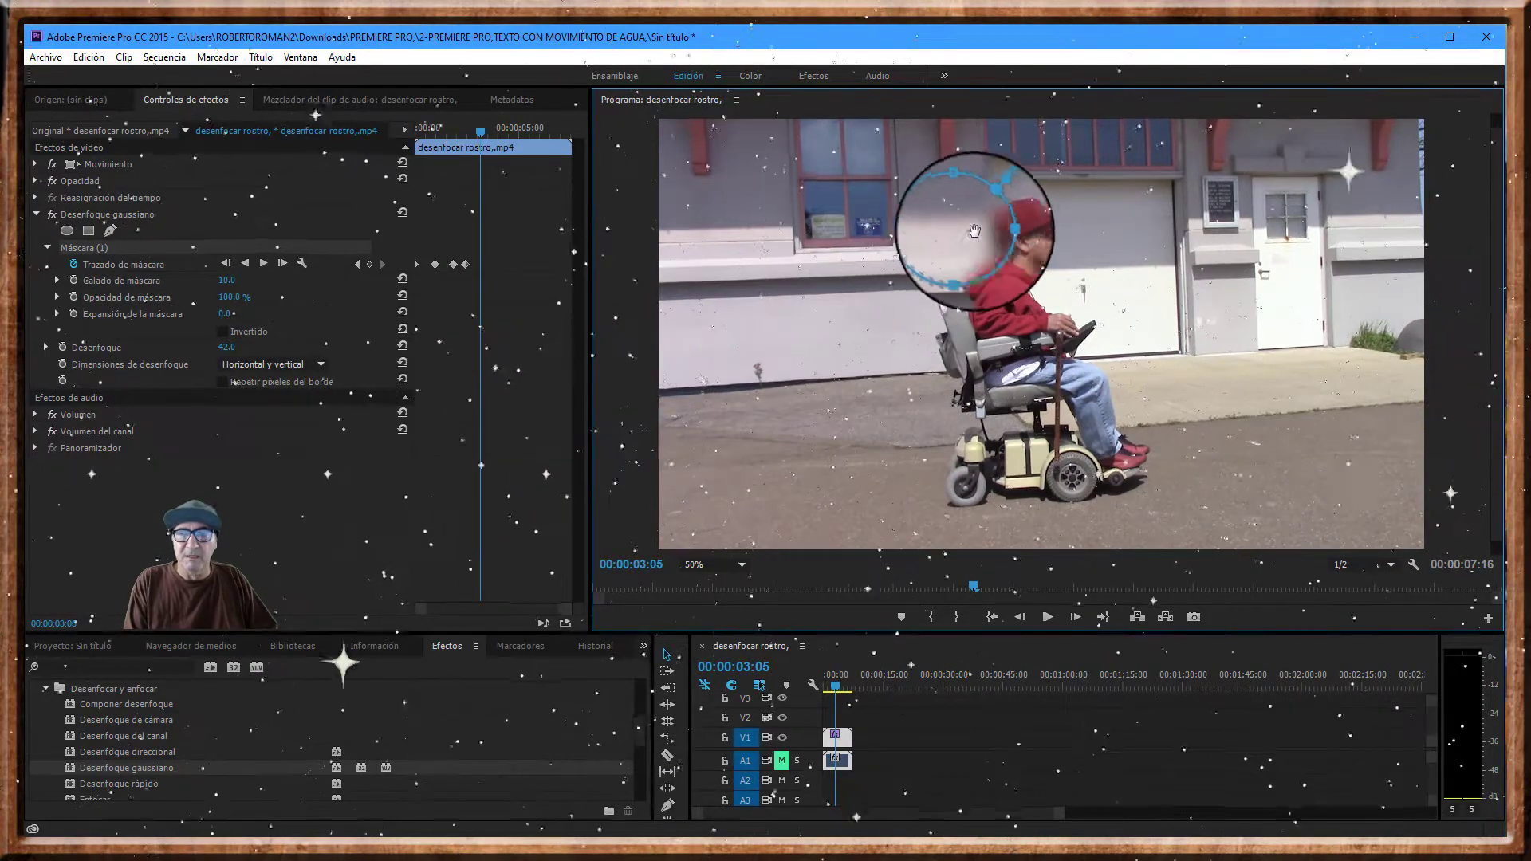
left_click(1020, 587)
left_click_drag(1021, 587, 1040, 587)
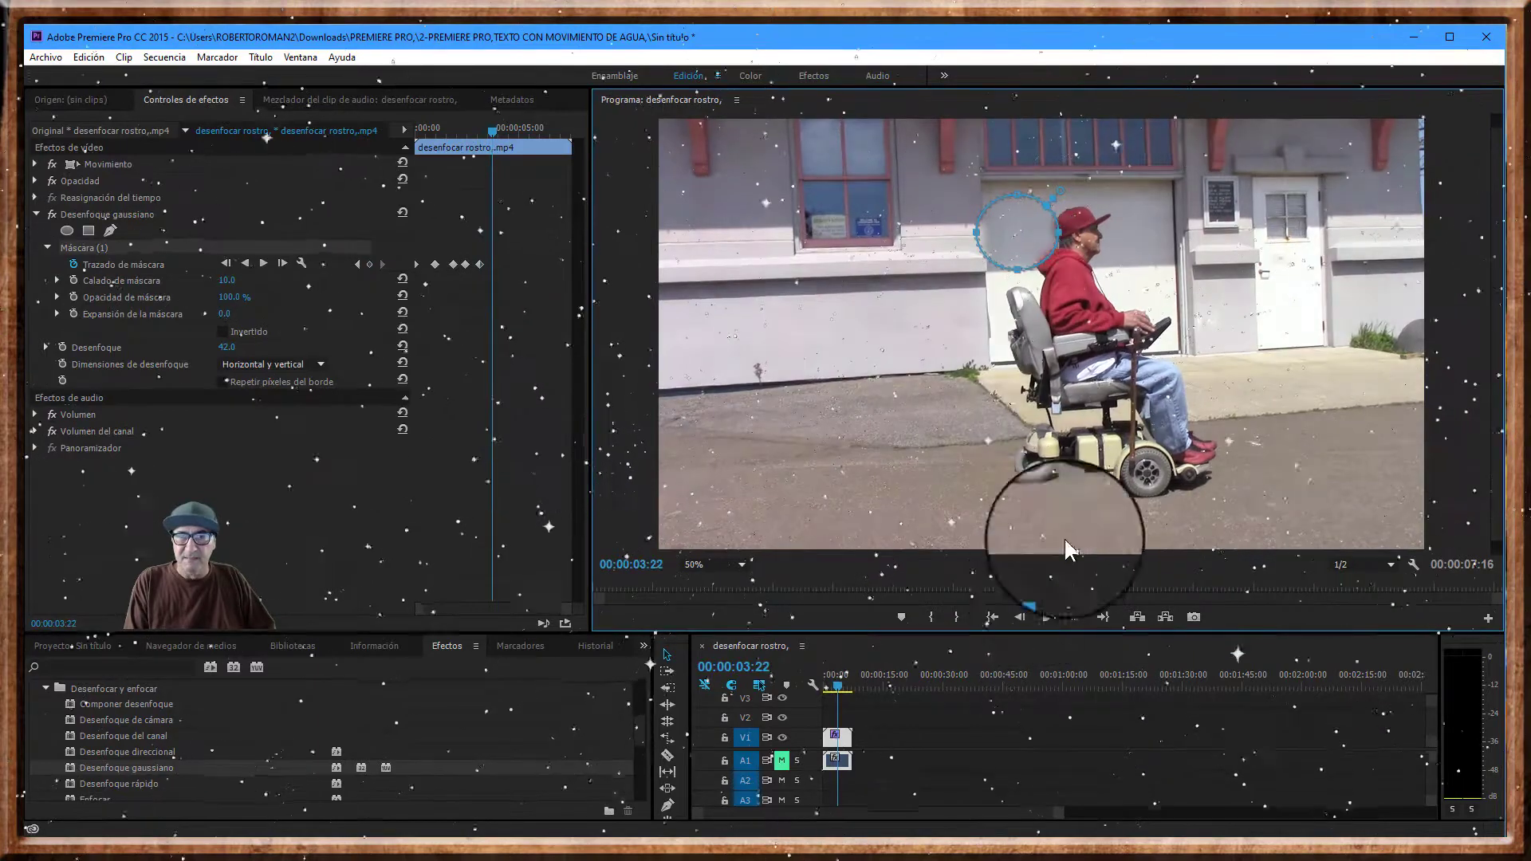
left_click_drag(1016, 231, 1082, 227)
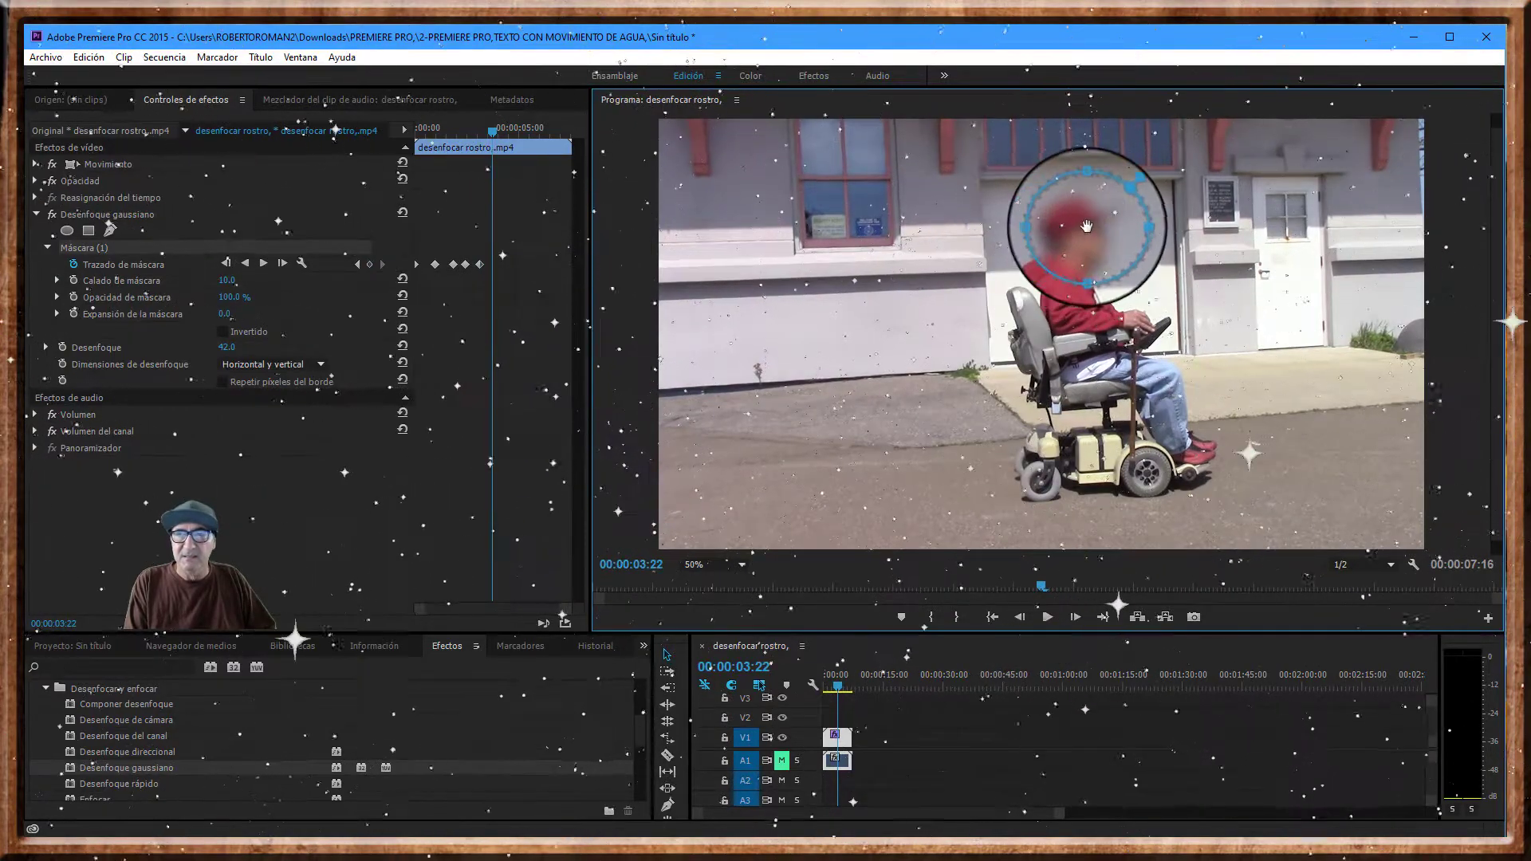
- Keyframe the mask onto his head at 00:00:04:04, 00:00:04:18 and 00:00:05:04
left_click(1089, 587)
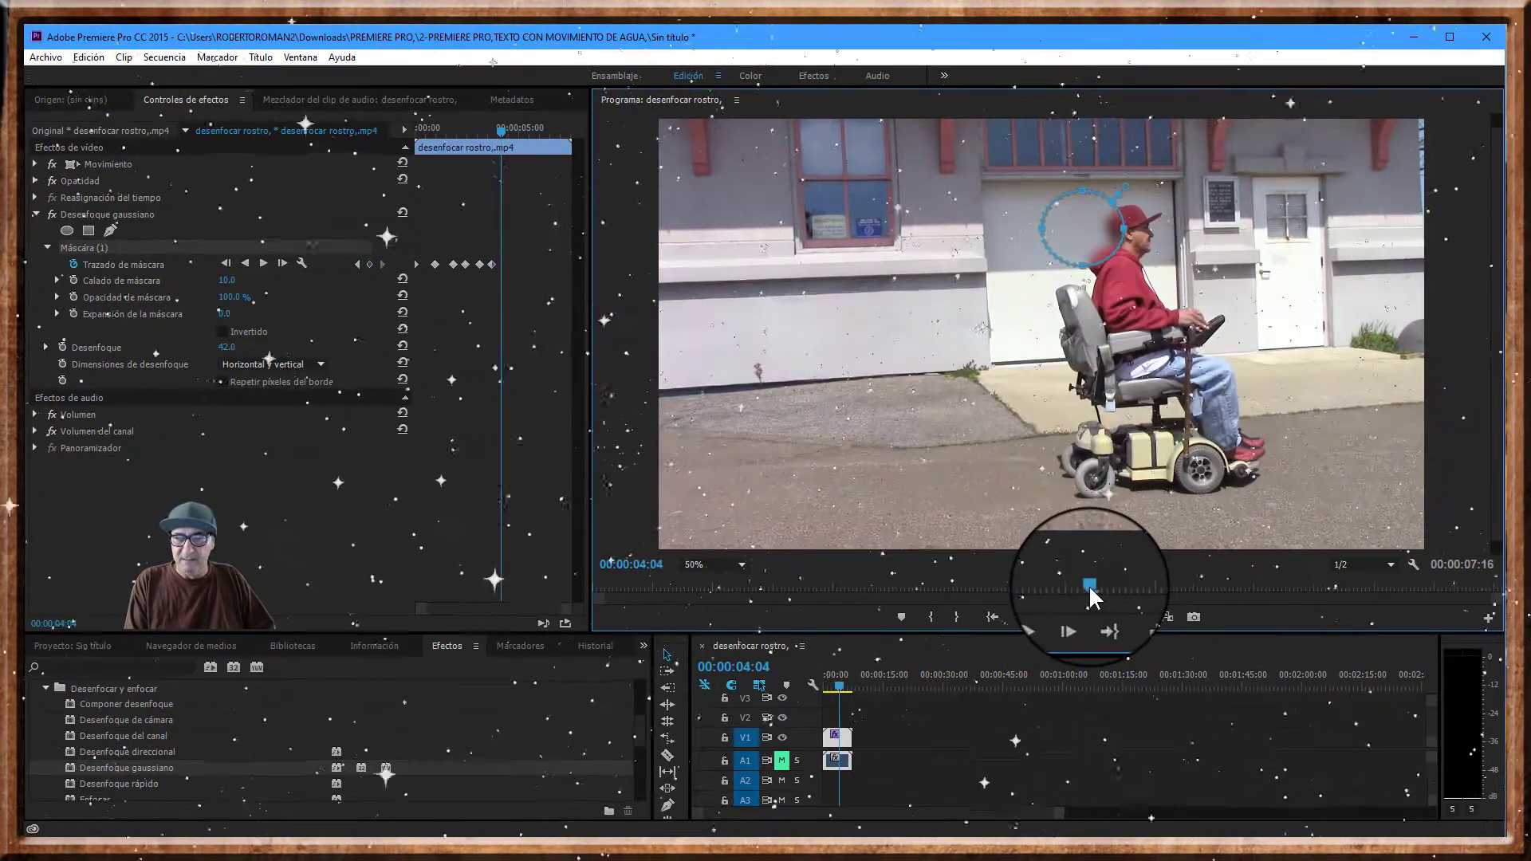
left_click_drag(1064, 222, 1147, 236)
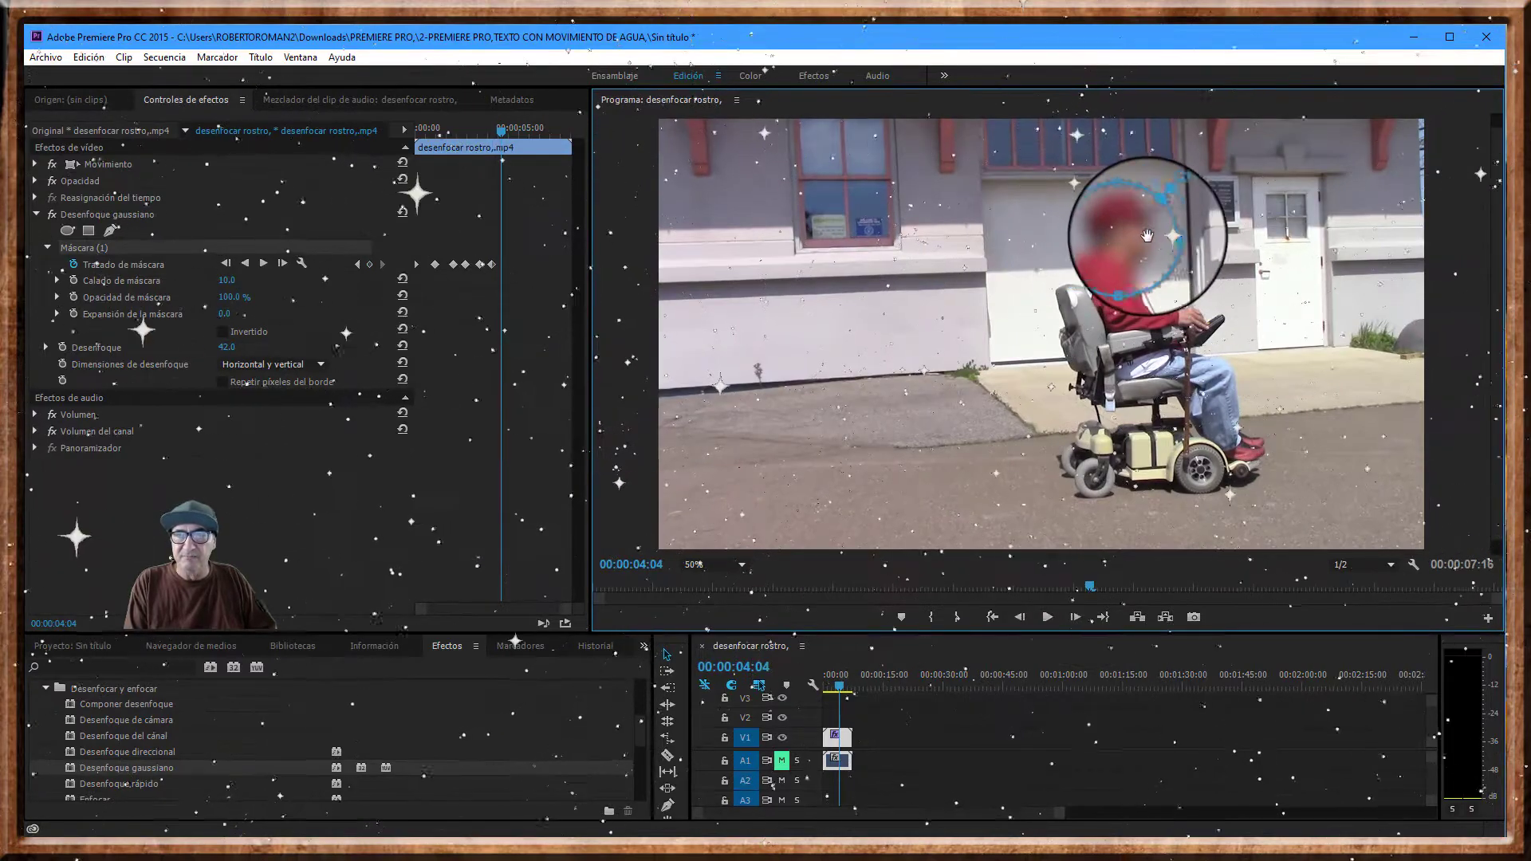
left_click(1141, 587)
left_click_drag(1130, 227, 1200, 228)
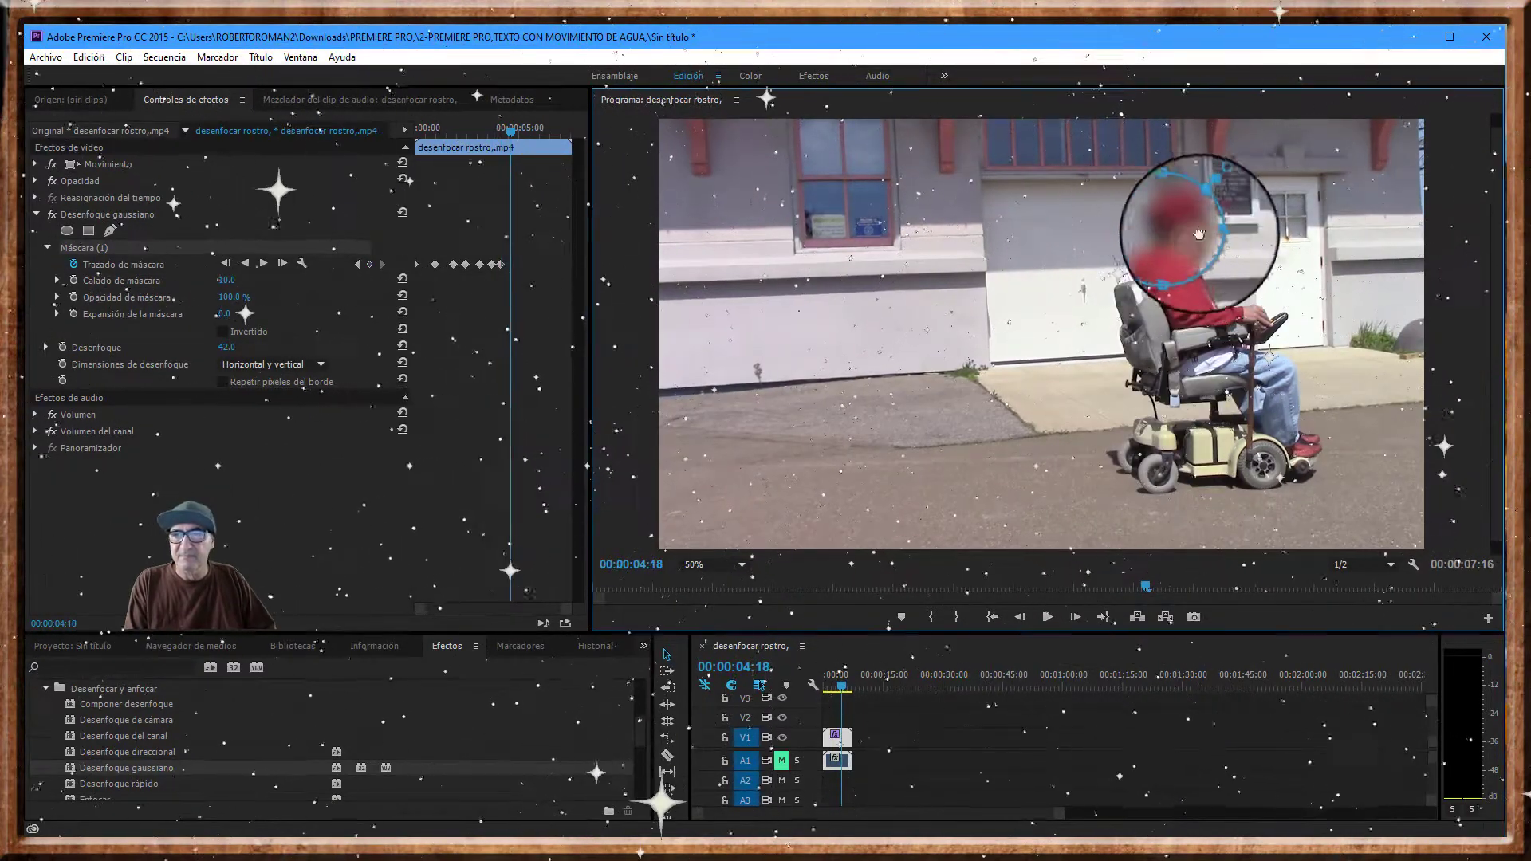
left_click(1210, 585)
left_click_drag(1204, 230, 1267, 227)
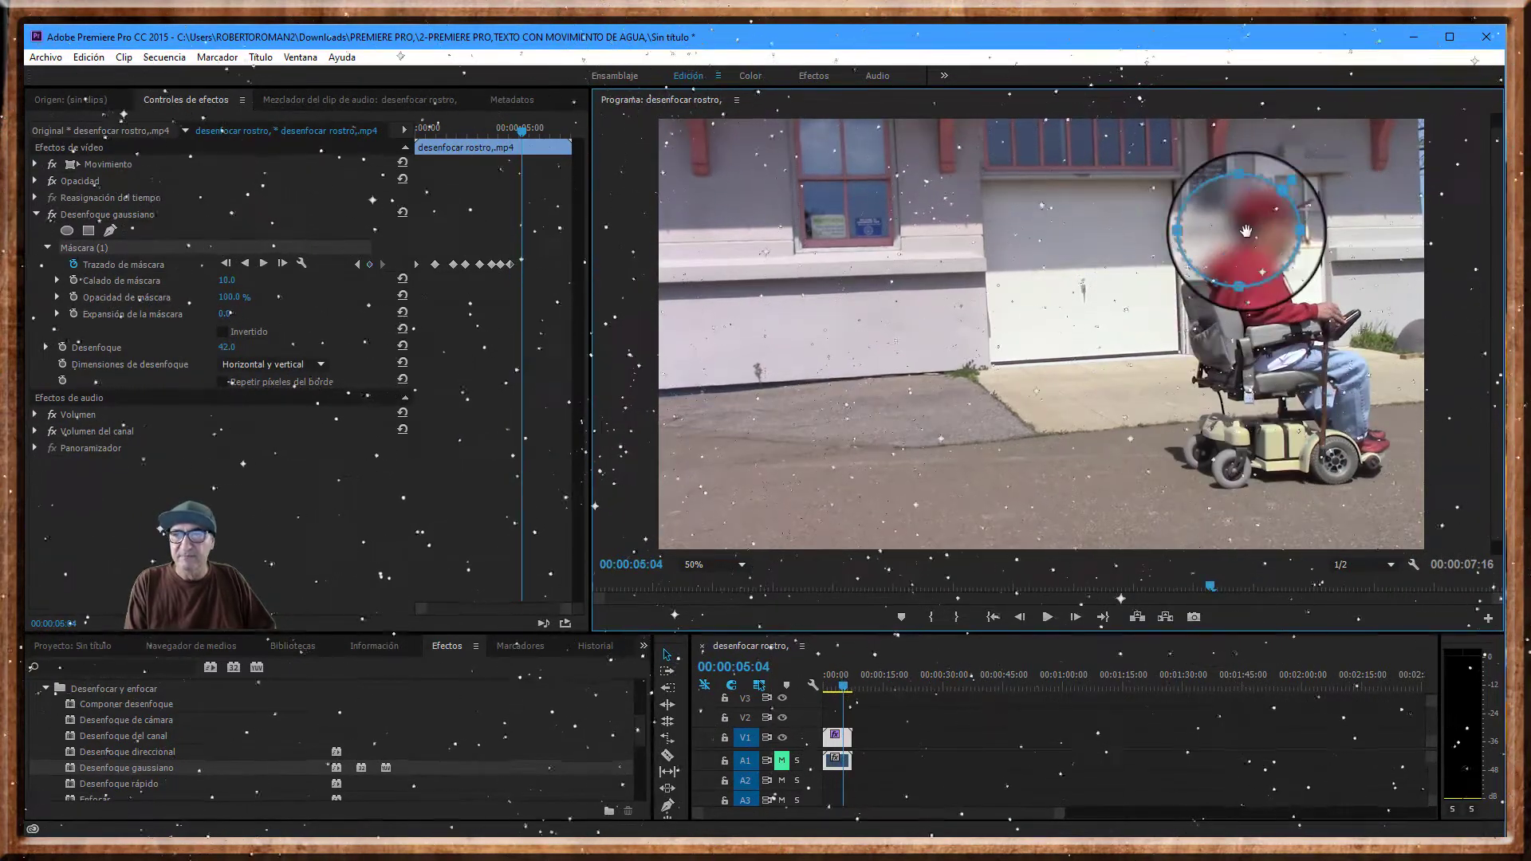
- Keyframe the mask on his head at 00:00:05:20, 06:01, 06:12 and 06:20 as he exits right
left_click(1274, 586)
left_click_drag(1260, 228, 1332, 229)
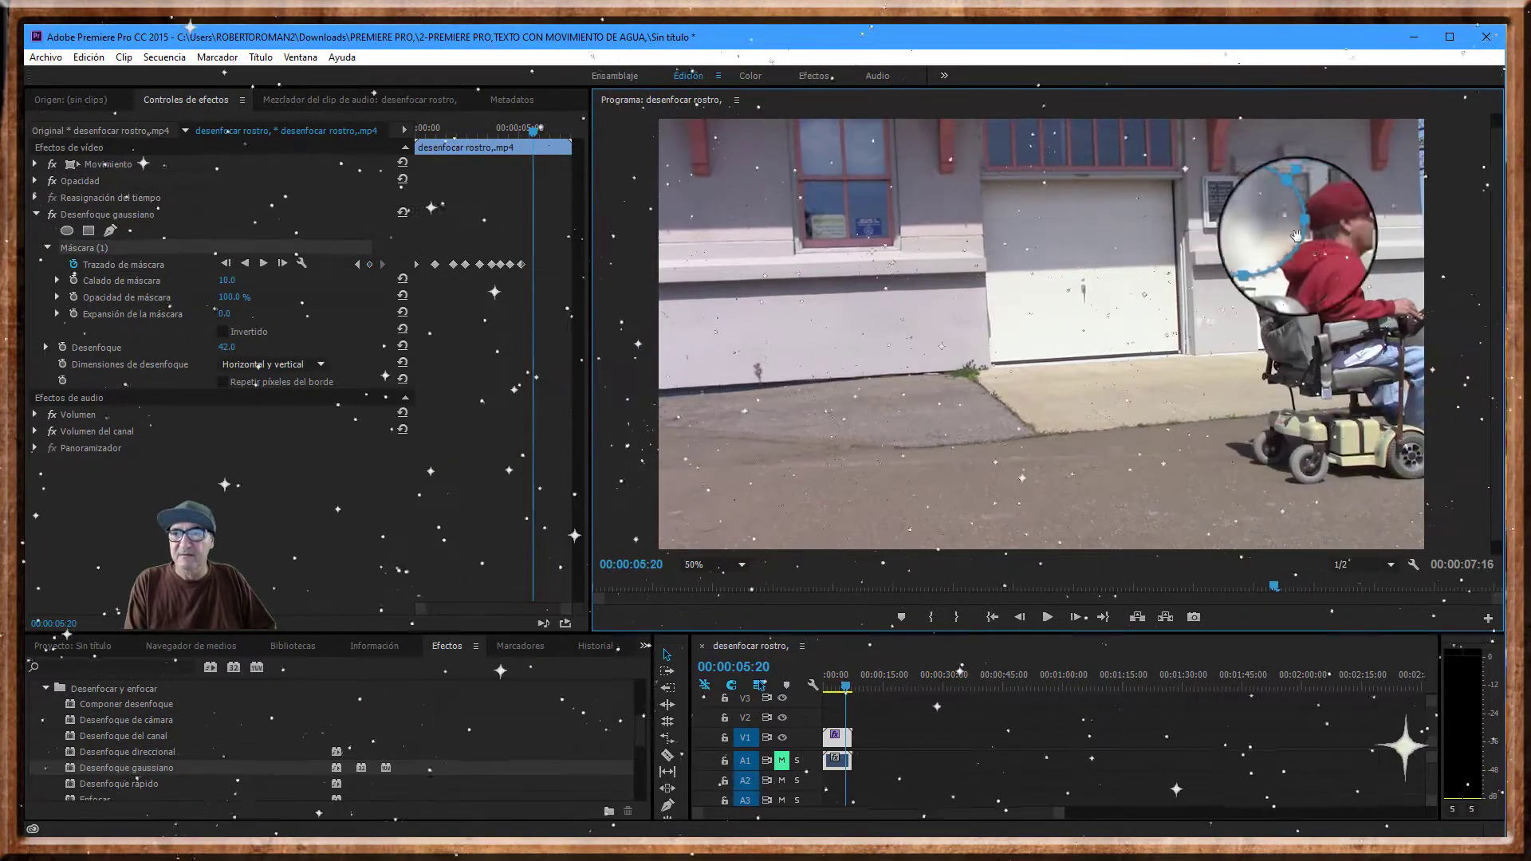
left_click(1317, 586)
left_click_drag(1331, 224, 1380, 219)
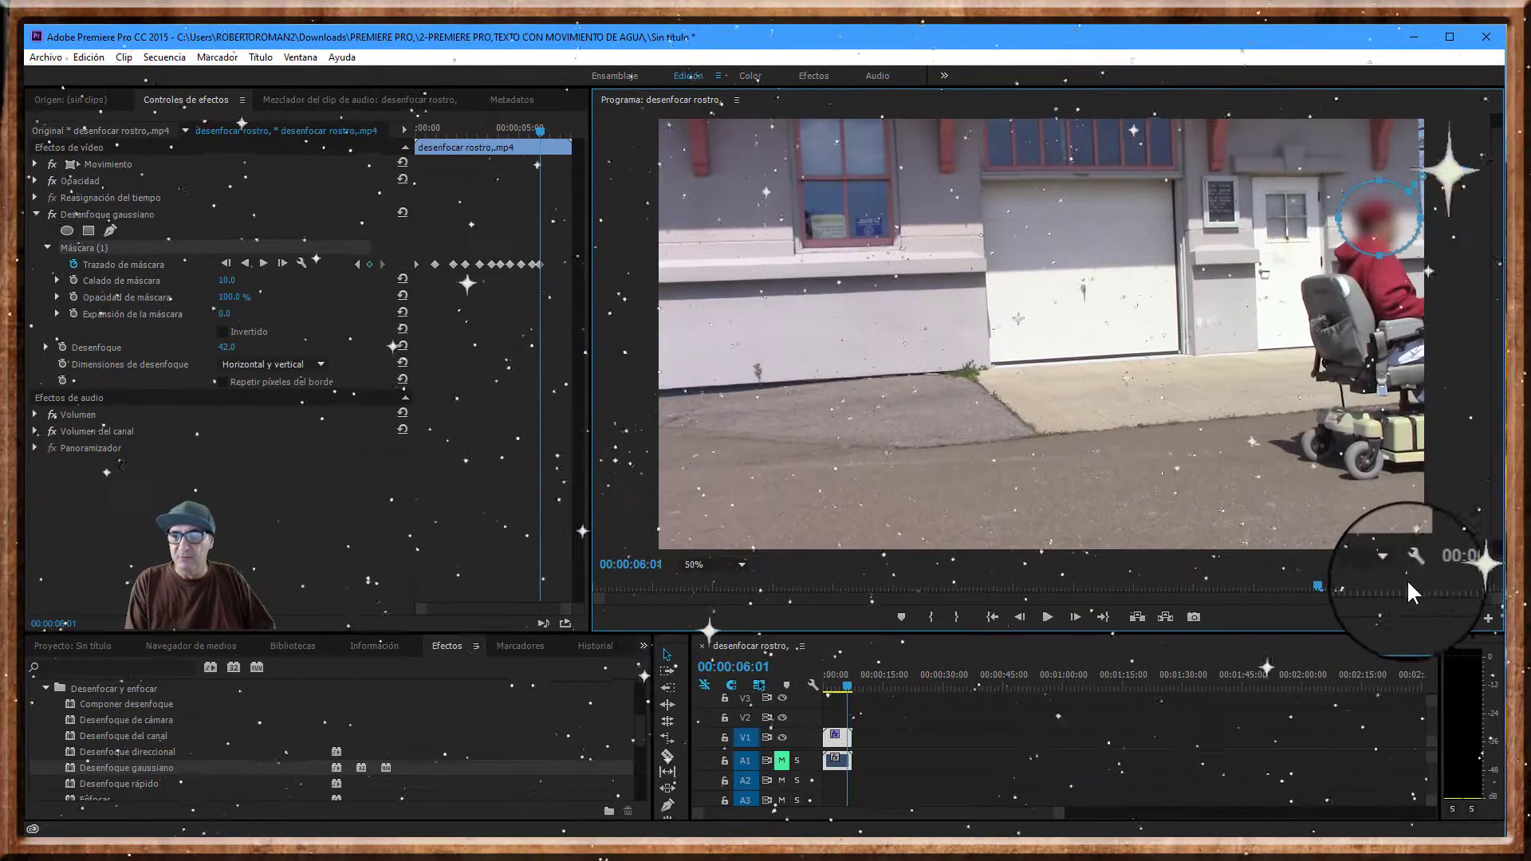
left_click(1363, 589)
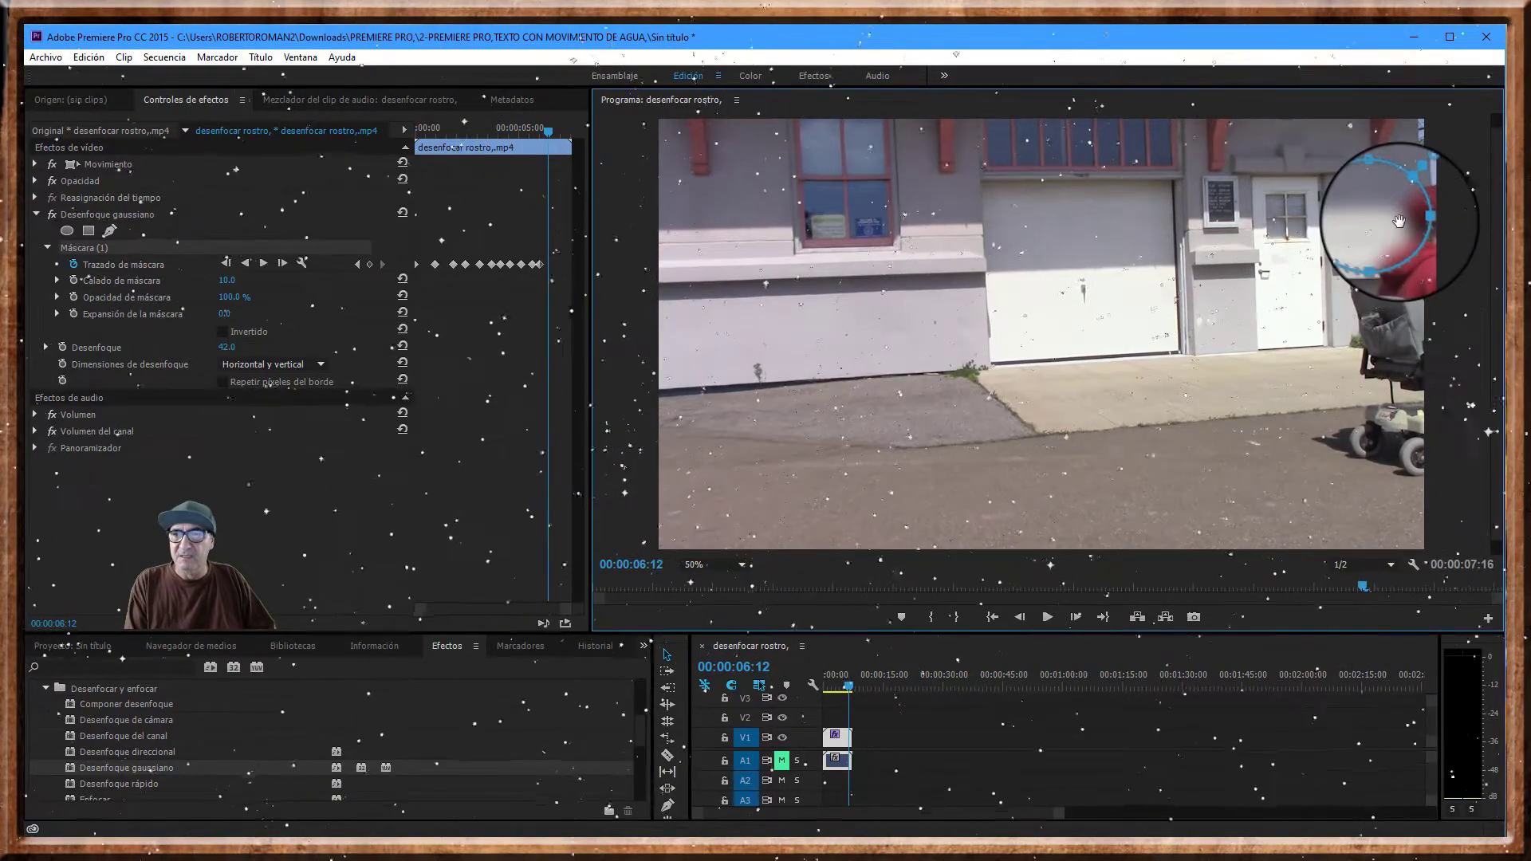
left_click_drag(1405, 221, 1433, 211)
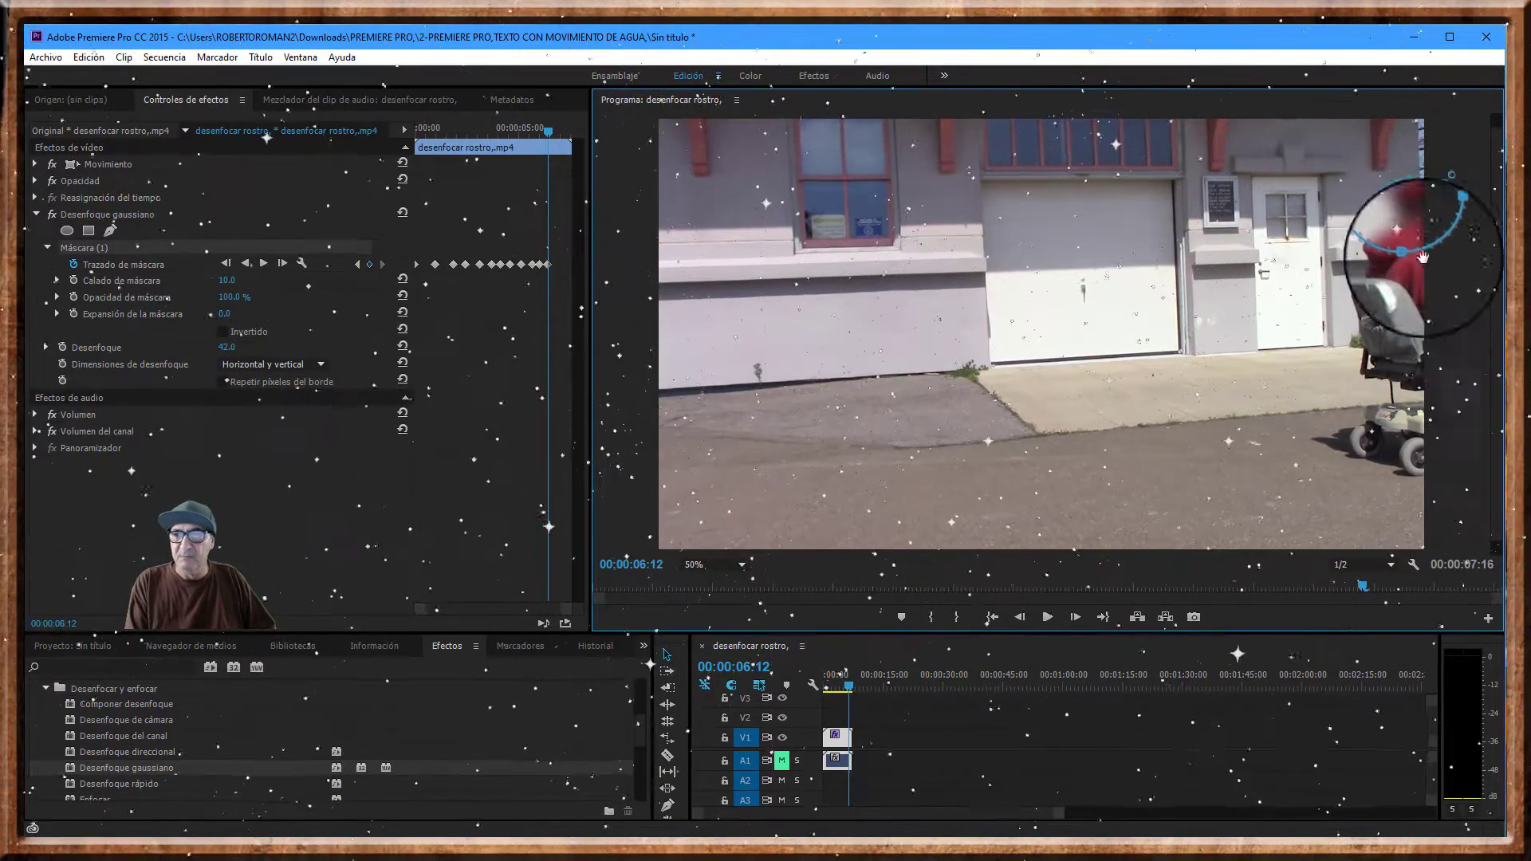
left_click(1393, 588)
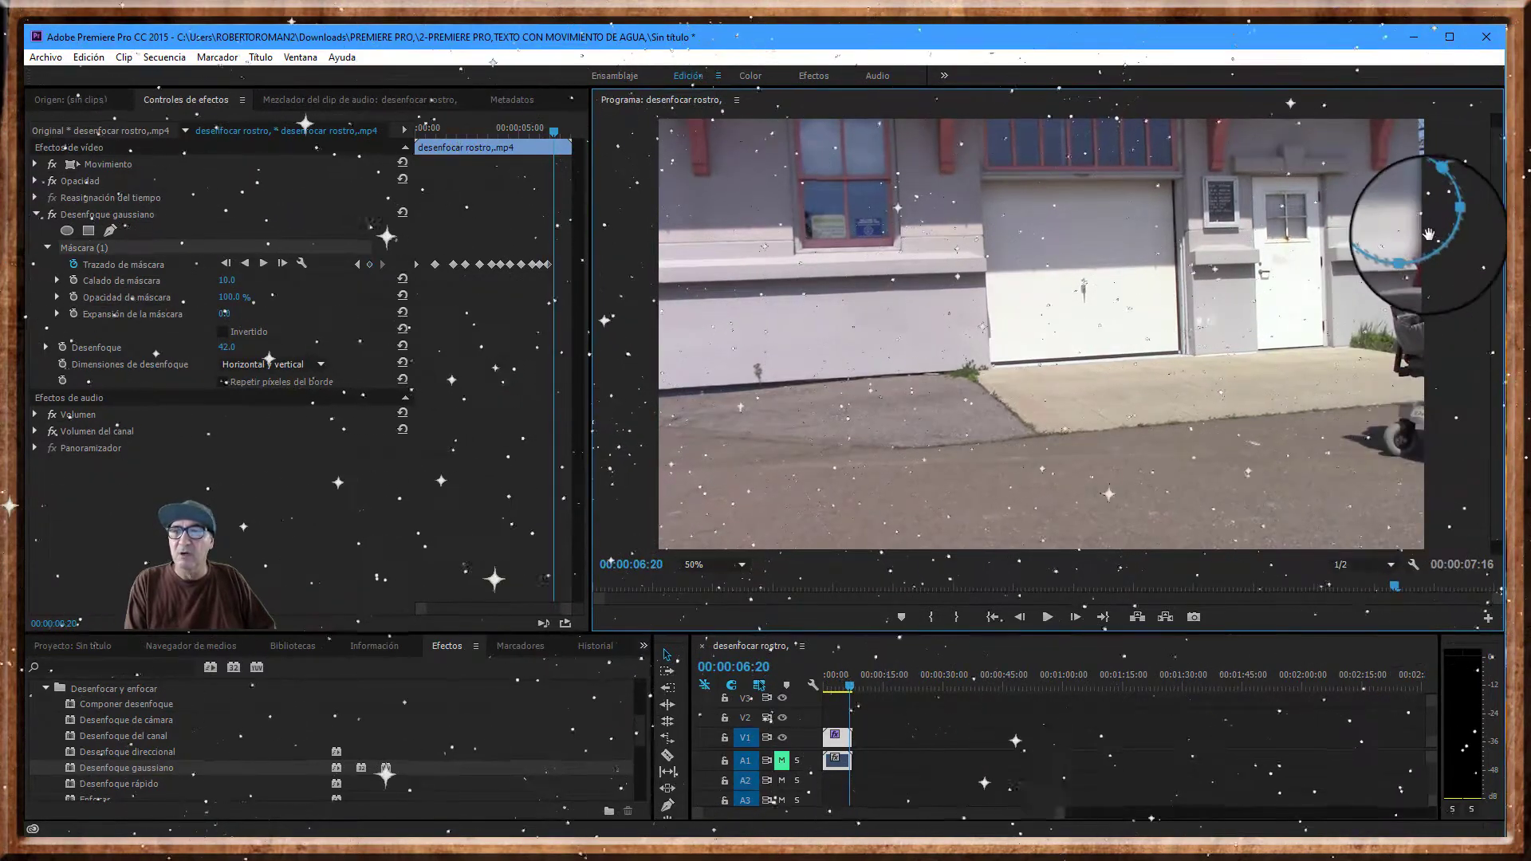
left_click_drag(1407, 209, 1497, 224)
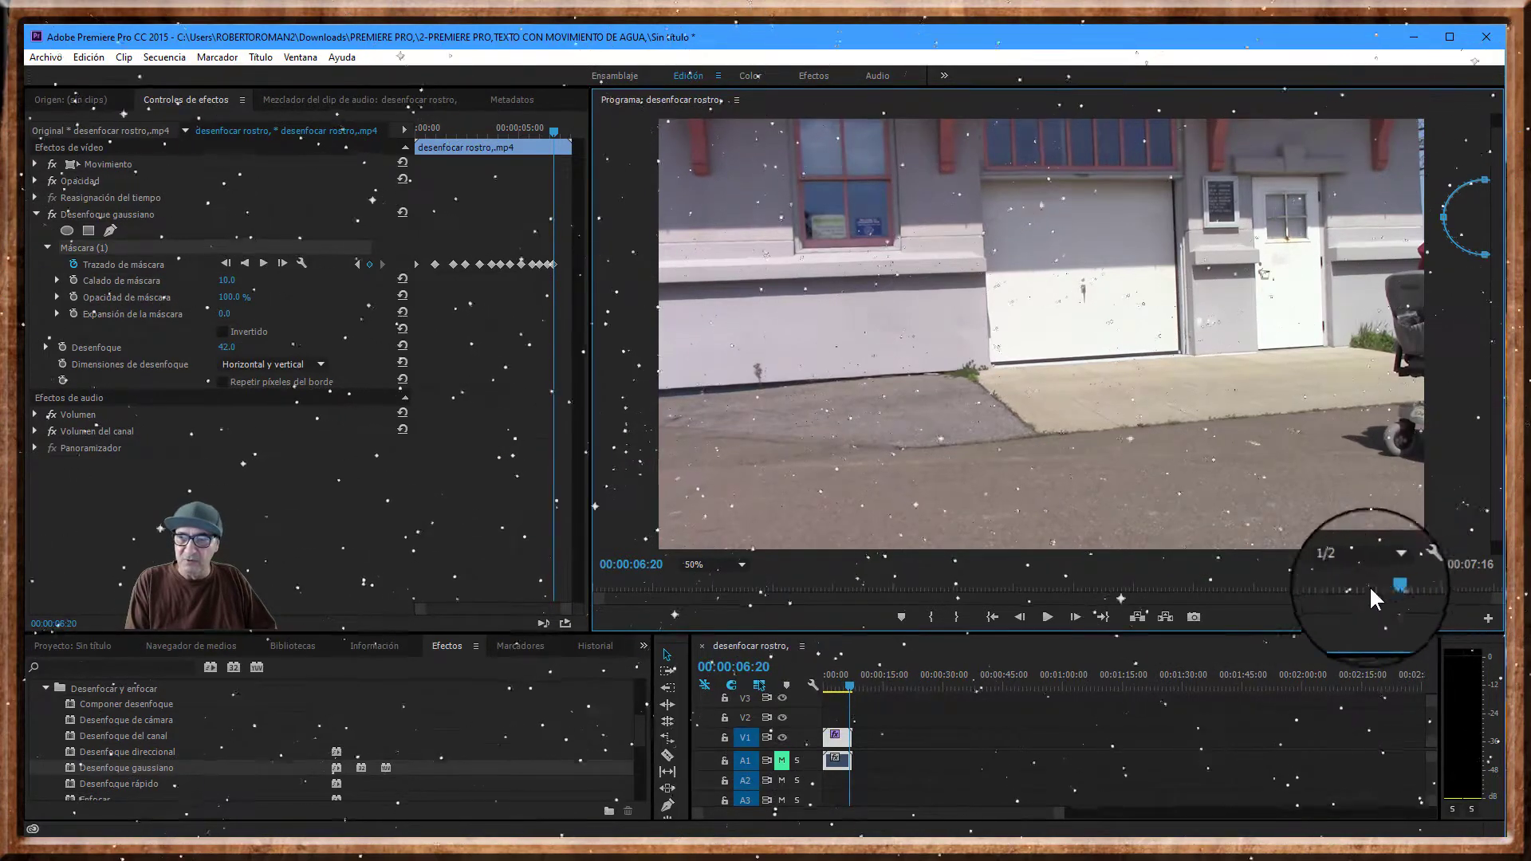
- Rewind to 00:00:00:00, deselect the mask, and play the clip to verify the blur tracks his face
mouse_move(1371, 588)
left_mouse_down()
mouse_move(582, 594)
mouse_move(732, 588)
left_mouse_up()
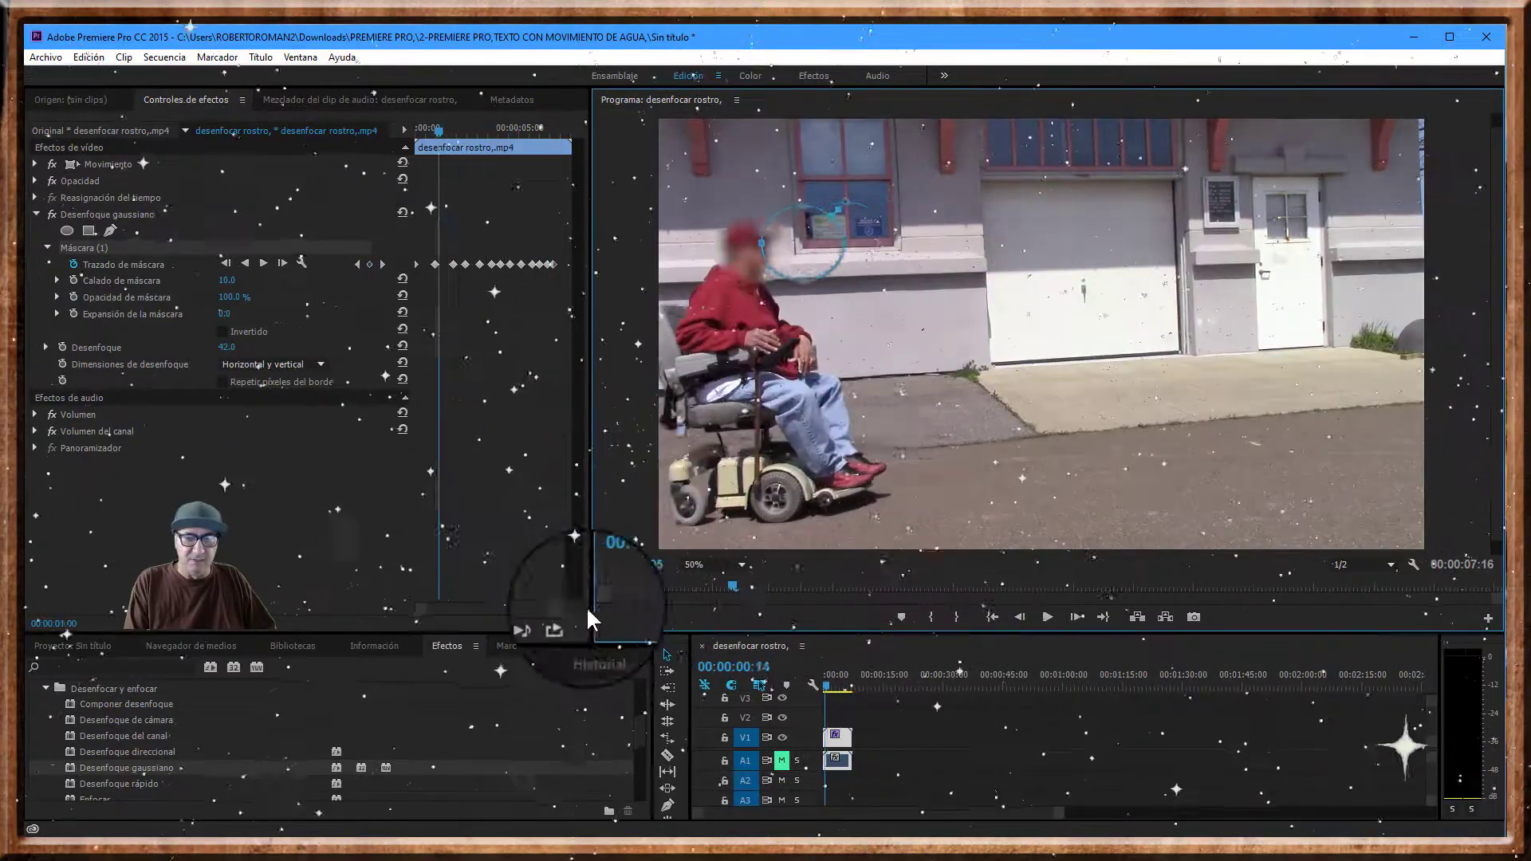
left_click_drag(590, 620, 518, 594)
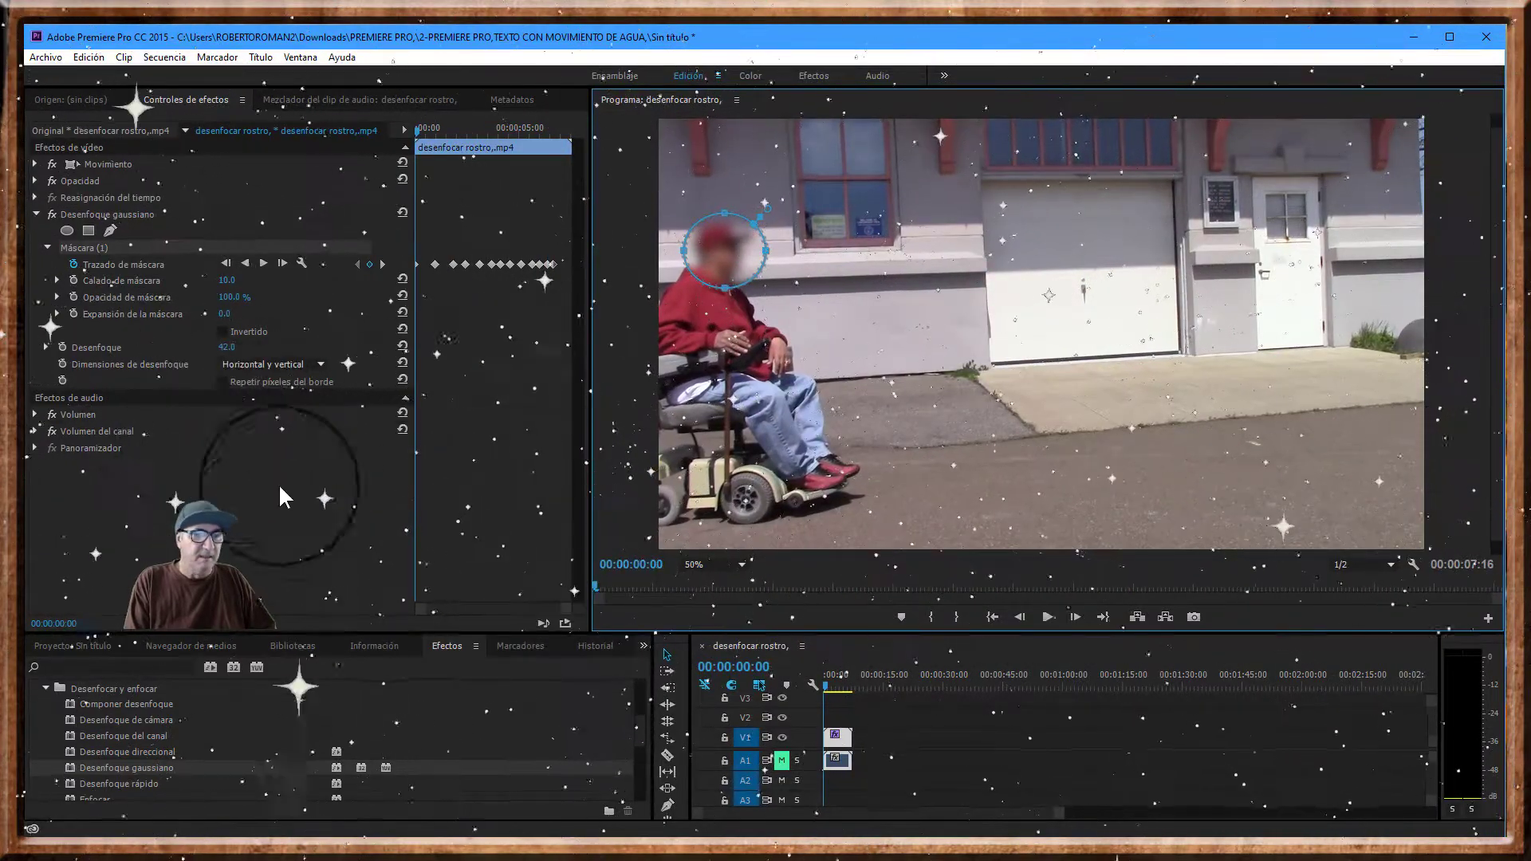
left_click(243, 528)
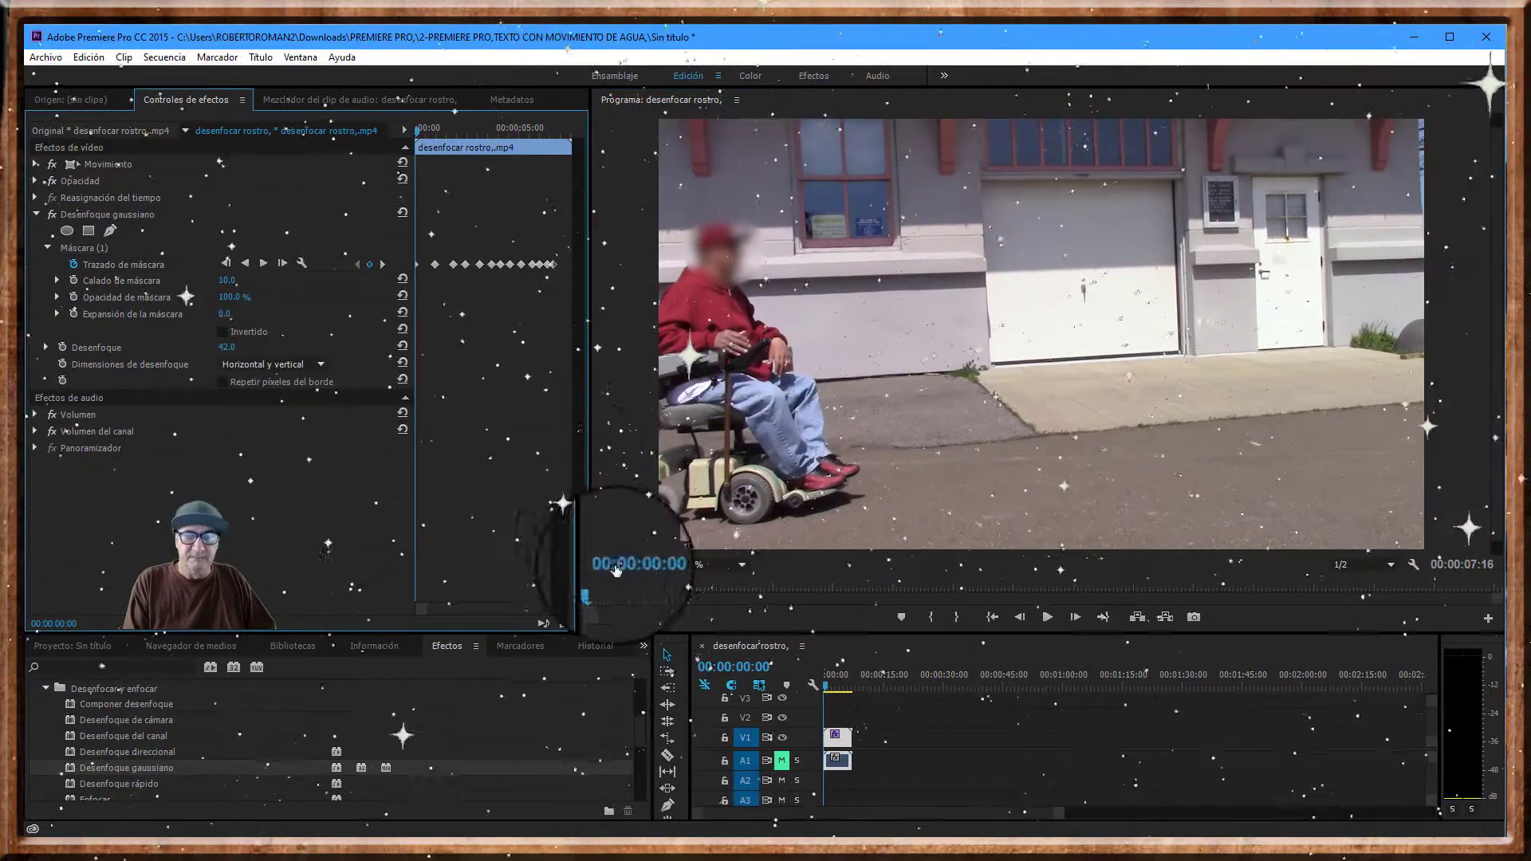
left_click(1047, 617)
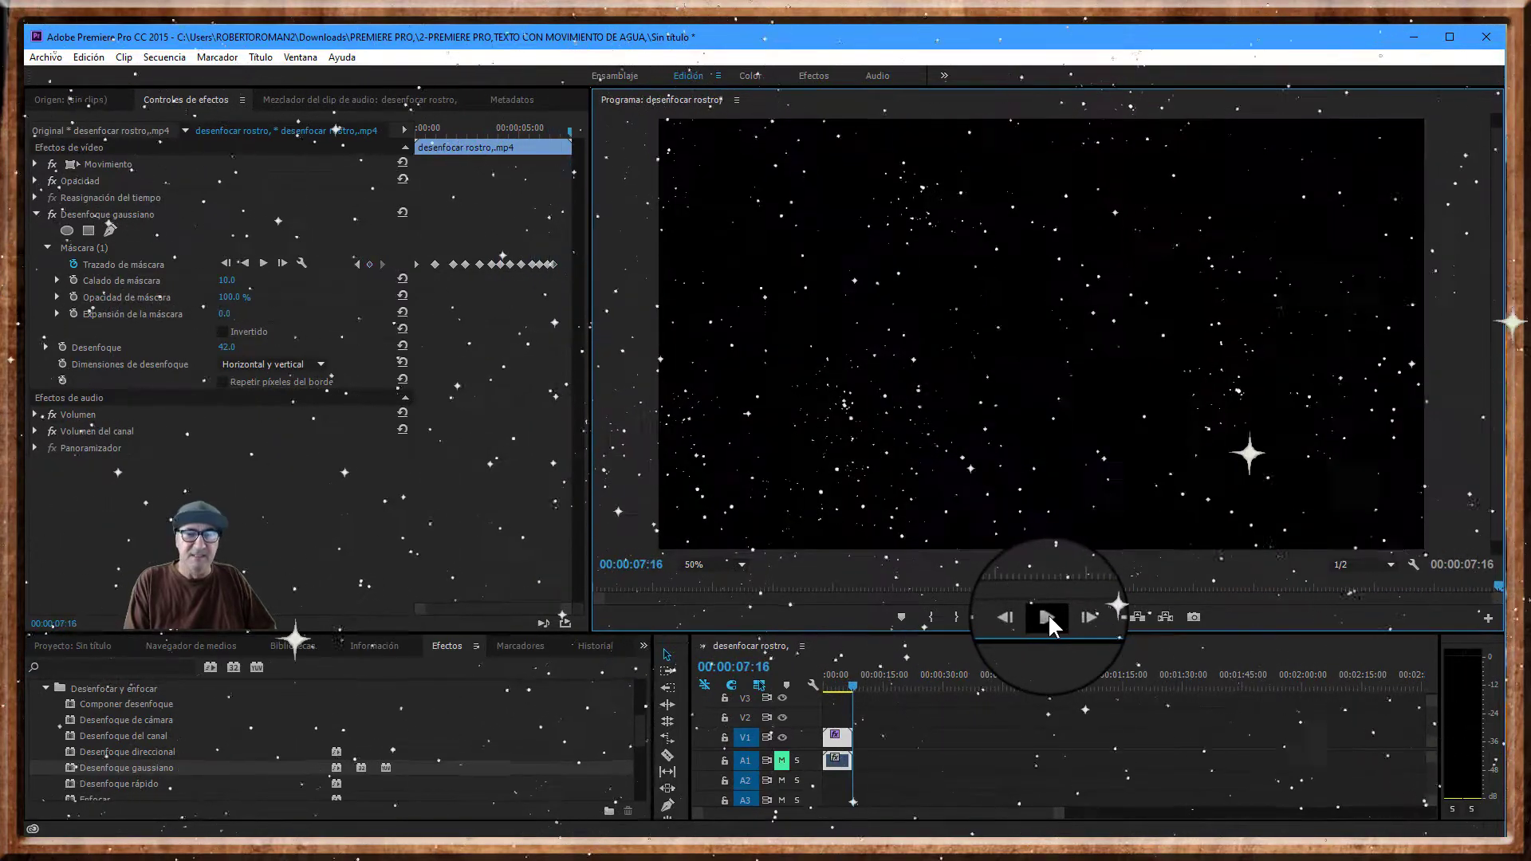
left_click(991, 615)
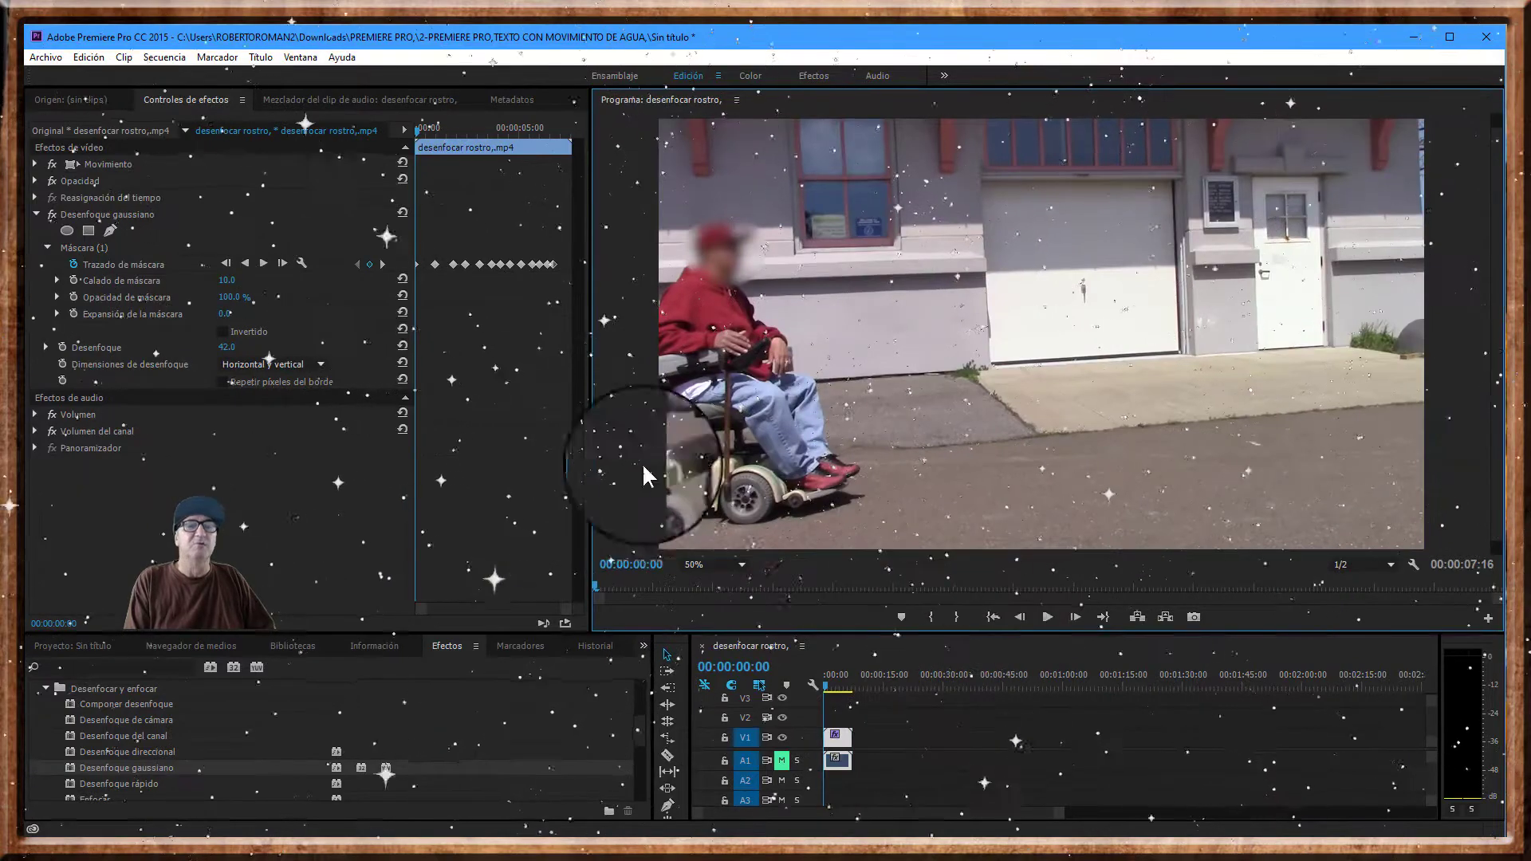